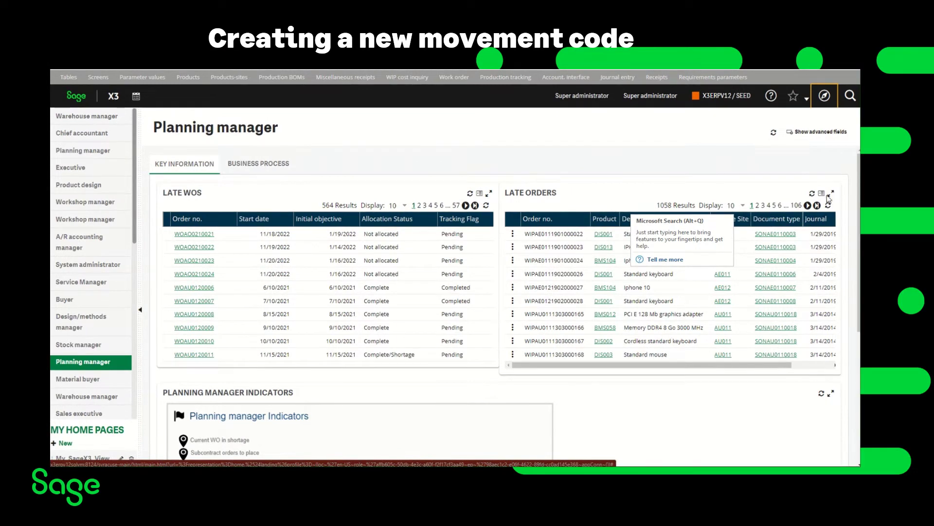
Step: Open the Stock Movement Code miscellaneous table 14 from Development > Miscellaneous tables > Data
left_click(825, 100)
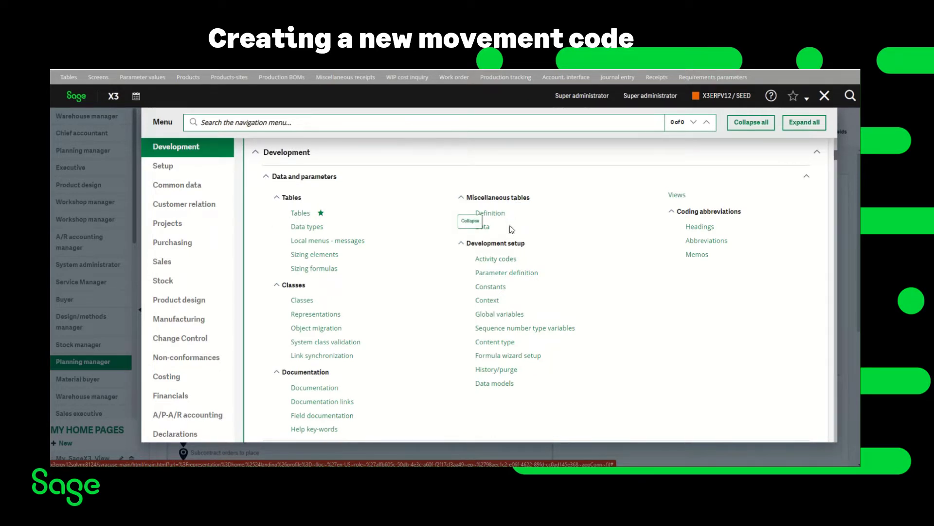
left_click(486, 229)
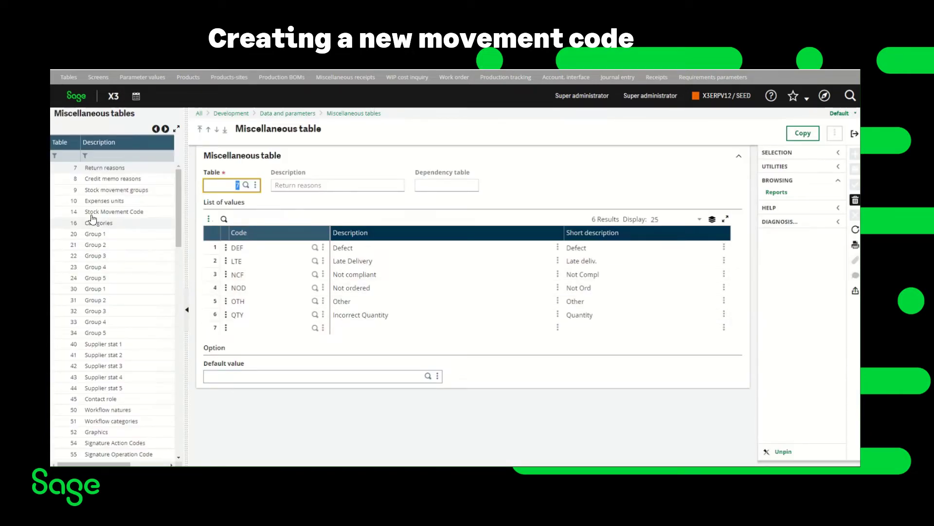
left_click(93, 213)
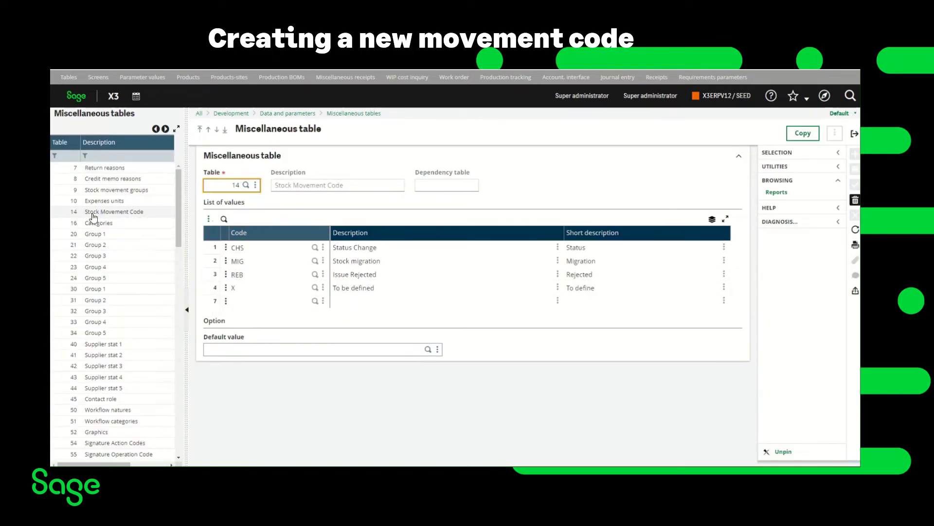
Step: Add code NULL with description NULL STD COST and short description NULL, then save
left_click(270, 301)
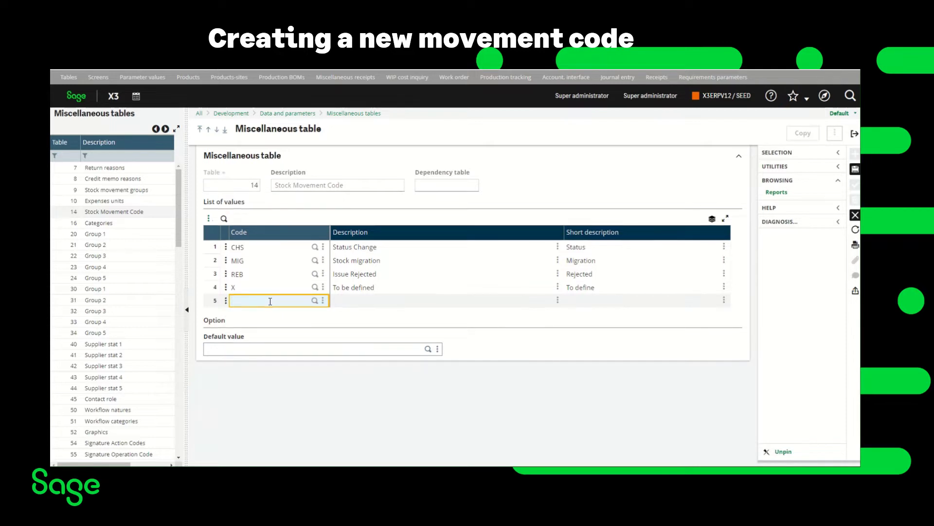
type("NULL")
key("Tab")
type("NUL")
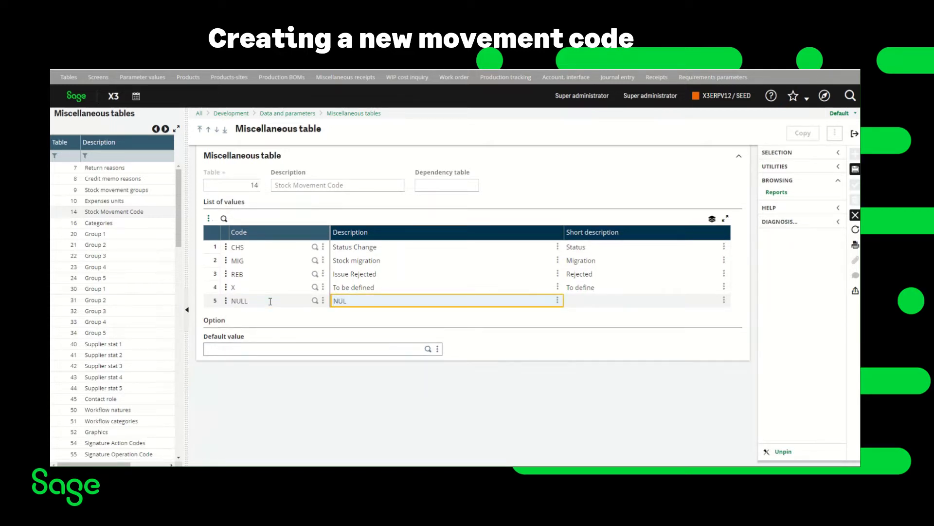
type("L STD COST")
key("Tab")
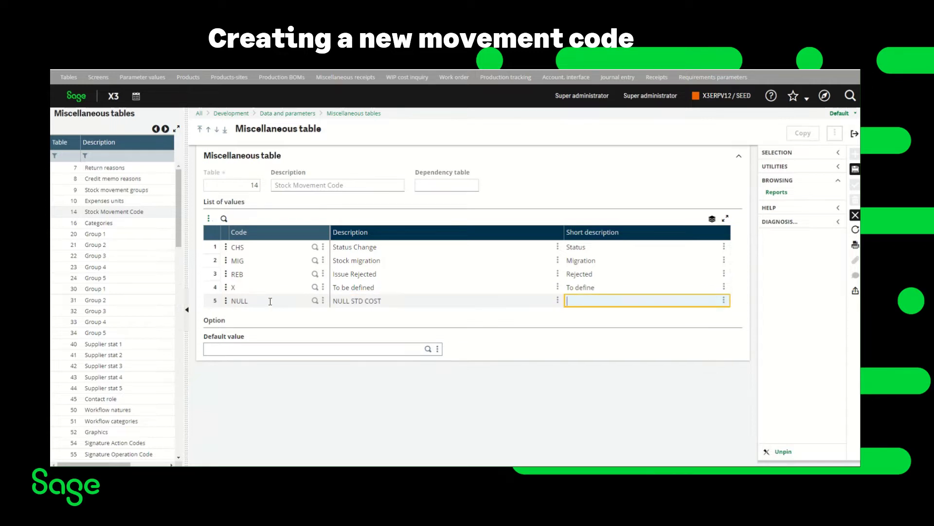
type("NULL")
left_click(855, 173)
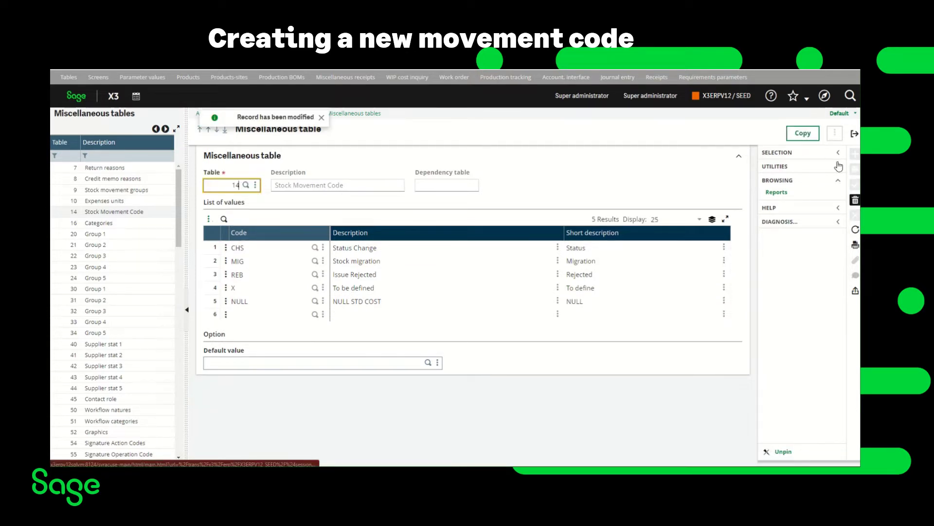
Step: Close the miscellaneous table and log out of the Super administrator session
left_click(855, 134)
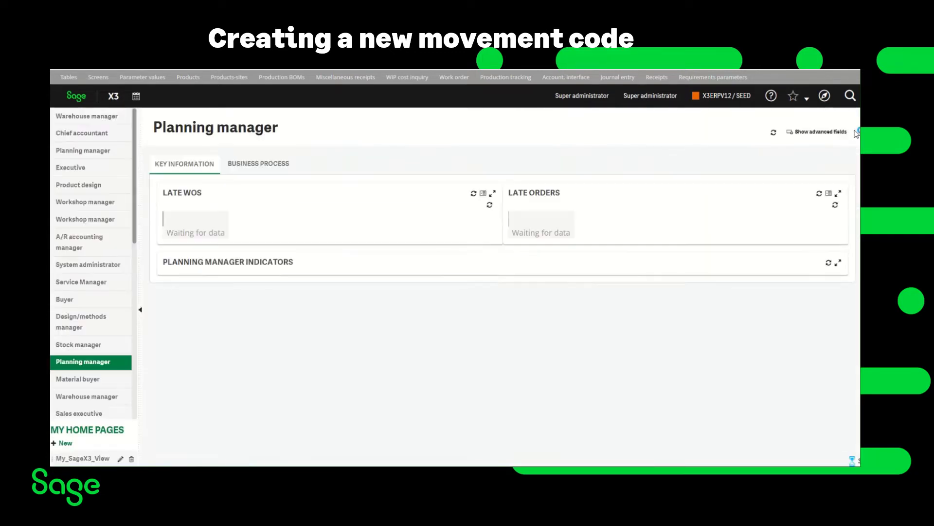
left_click(601, 100)
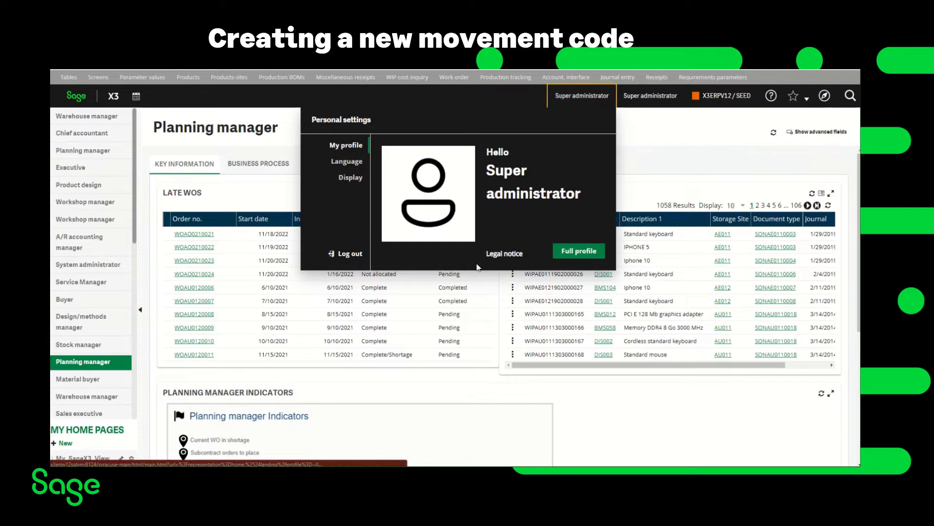
left_click(364, 253)
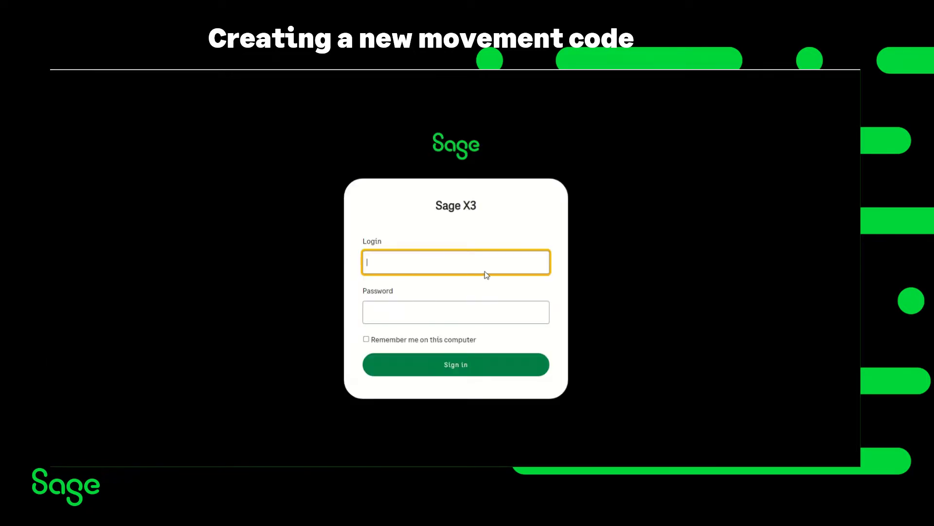
Step: Sign back in with the saved login to reach the Planning manager home page
left_click(487, 272)
left_click(427, 291)
left_click(436, 368)
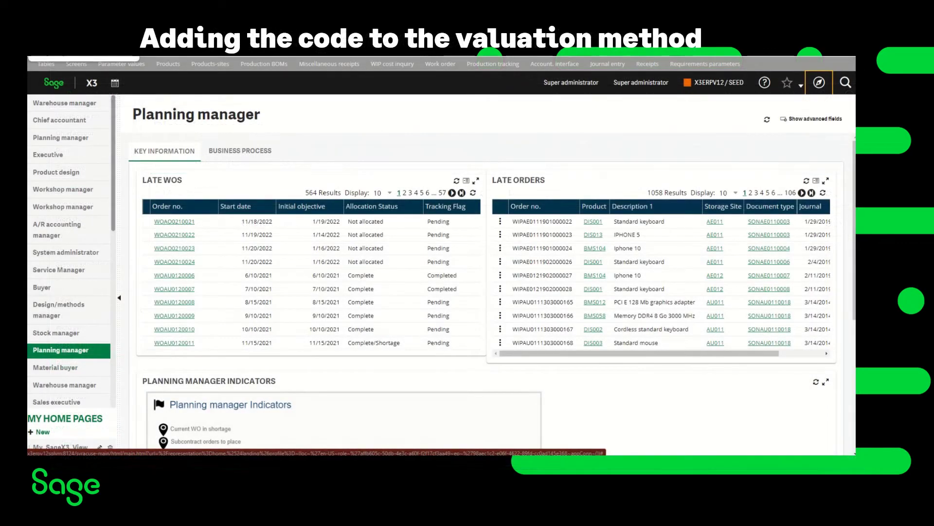
Step: Open product-site FIN0009 at NA012 and, from its Cost settings, open valuation method STD
left_click(820, 84)
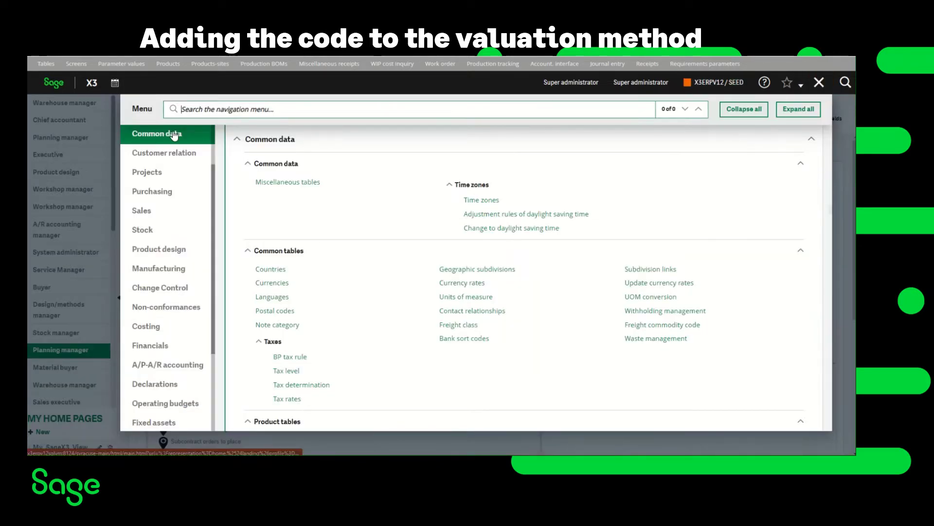
scroll(390, 296, "down", 15)
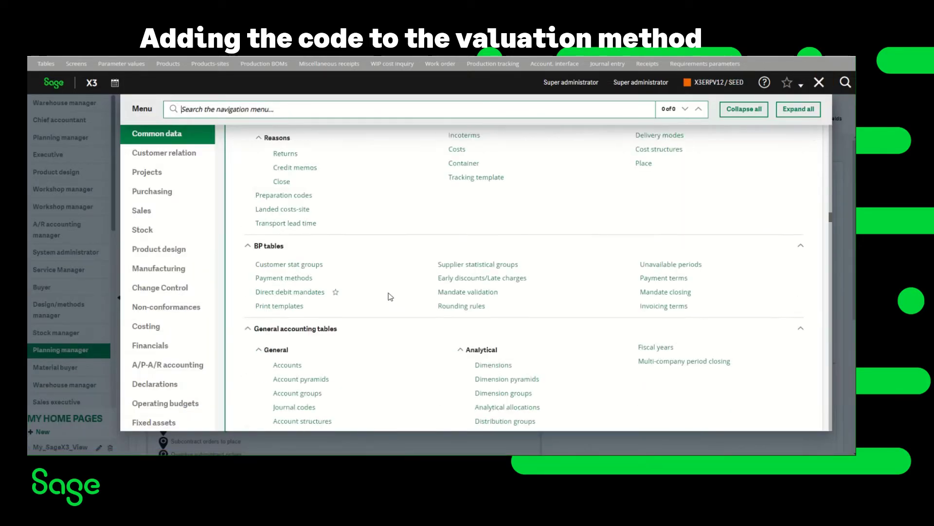
scroll(390, 297, "down", 7)
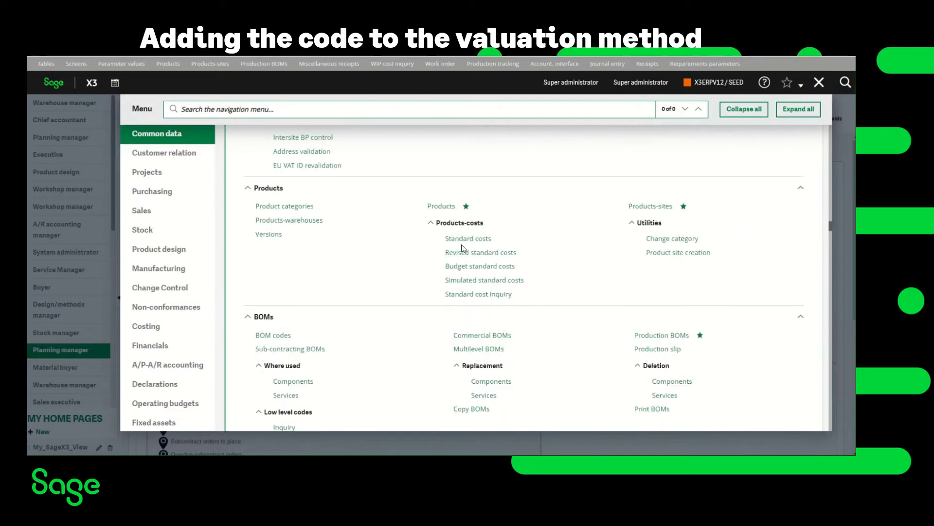
left_click(439, 206)
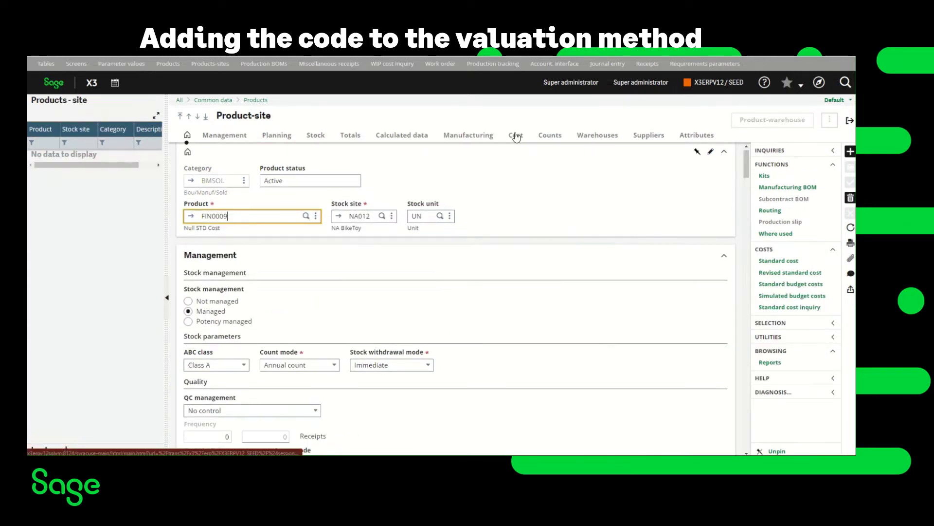
left_click(517, 137)
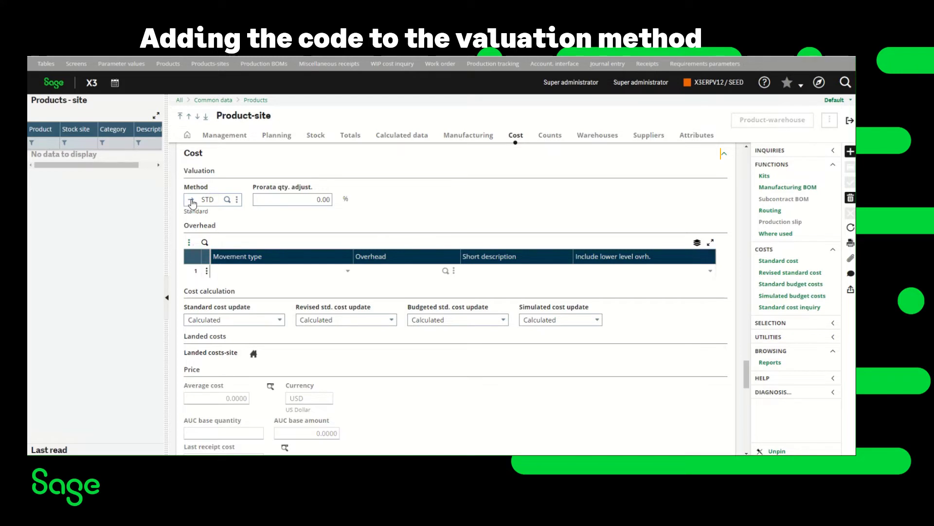
left_click(191, 200)
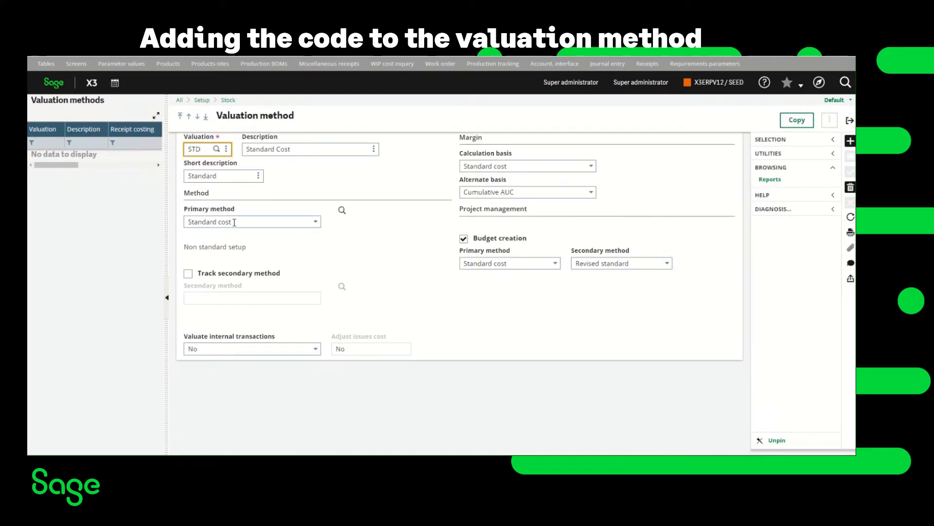
Step: Turn off general null cost and add a Miscellaneous receipt exception for movement code NULL
left_click(342, 211)
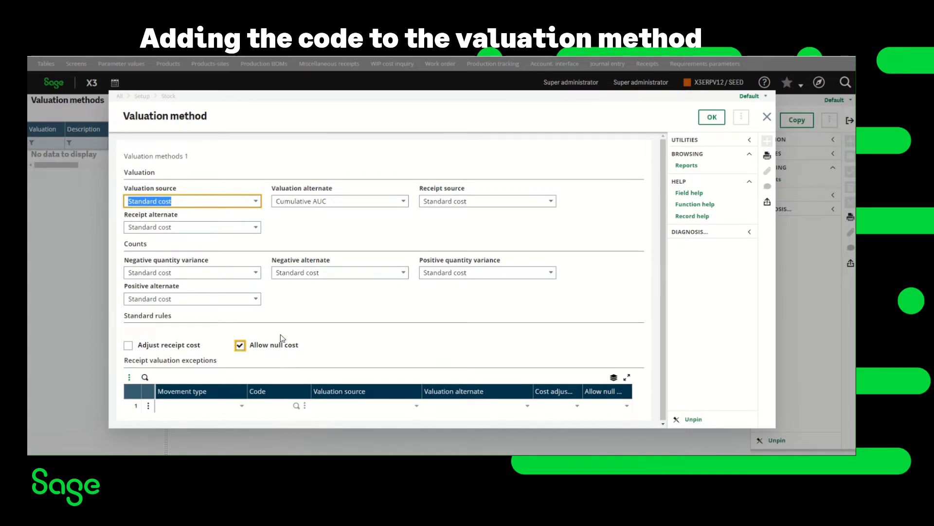
left_click(240, 347)
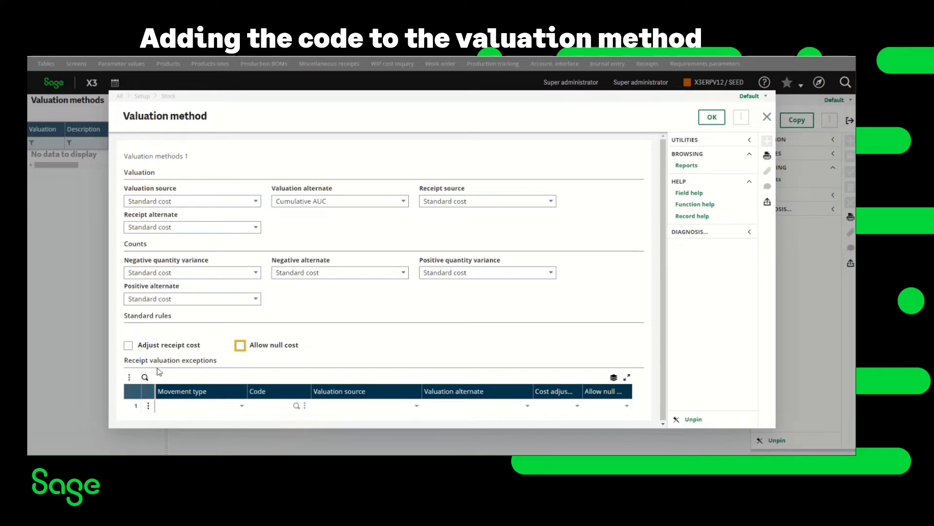
left_click(243, 408)
left_click(242, 406)
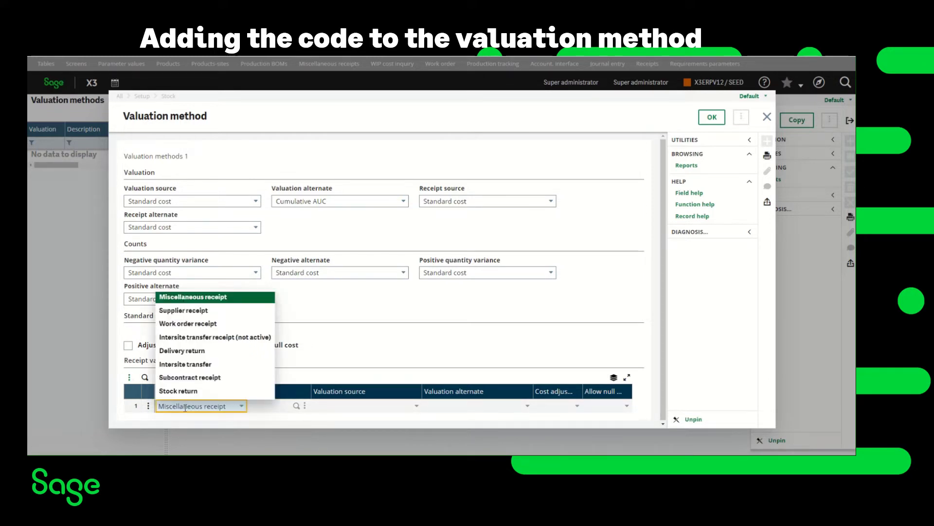
left_click(295, 407)
left_click(297, 406)
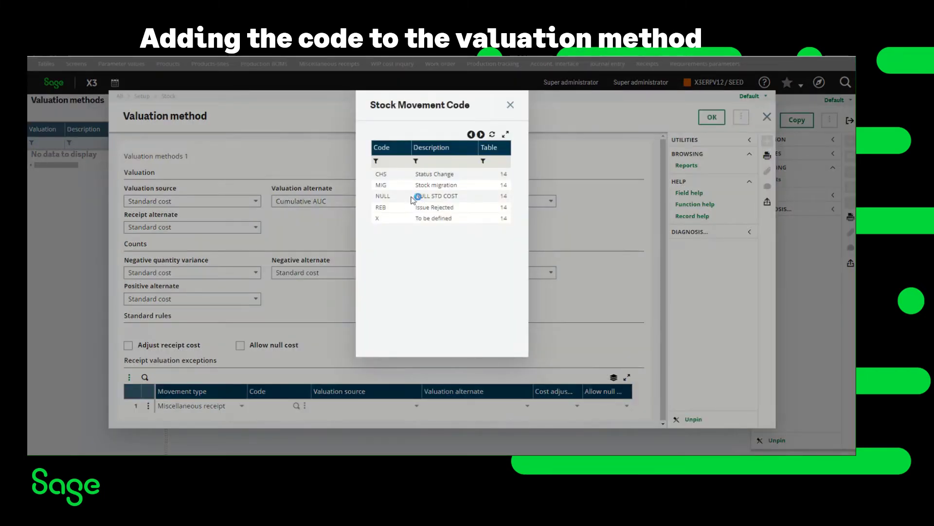
left_click(412, 198)
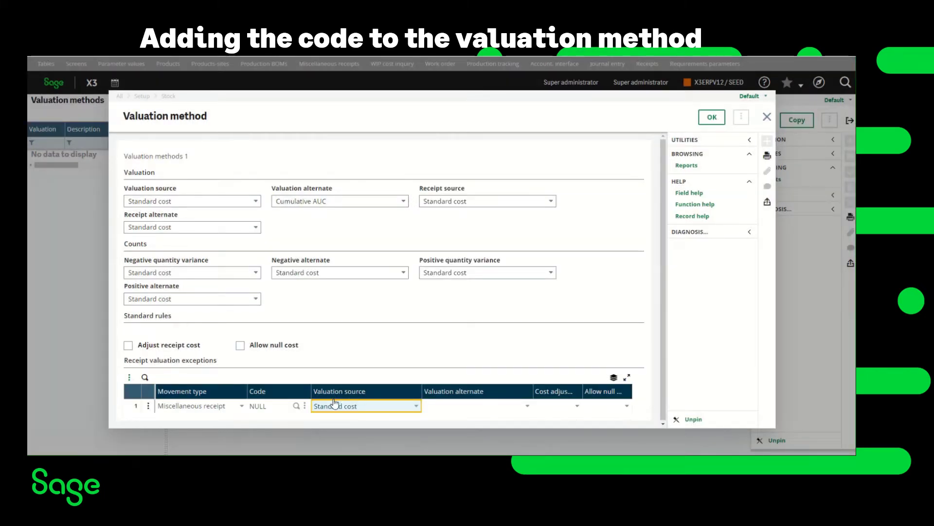
Step: Set the NULL exception to Standard cost, with cost adjustment Yes and allow null cost Yes
left_click(490, 406)
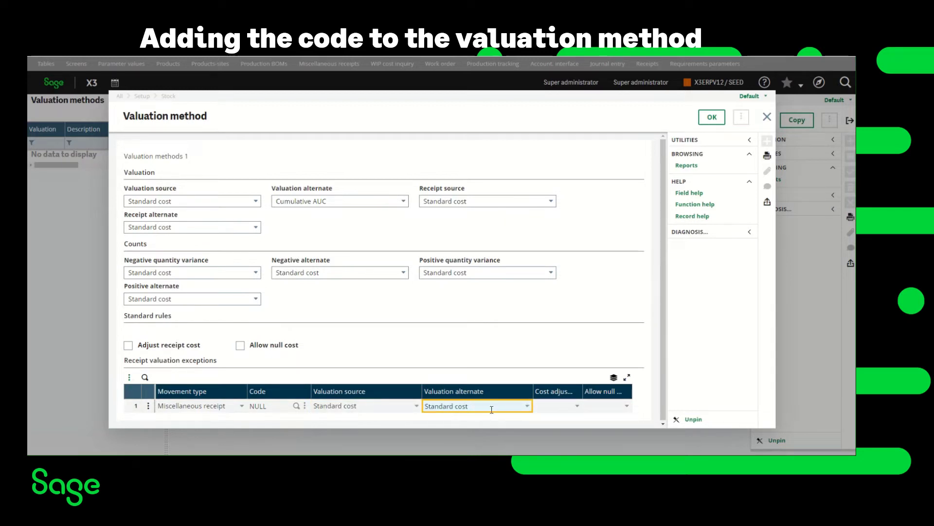
left_click(557, 406)
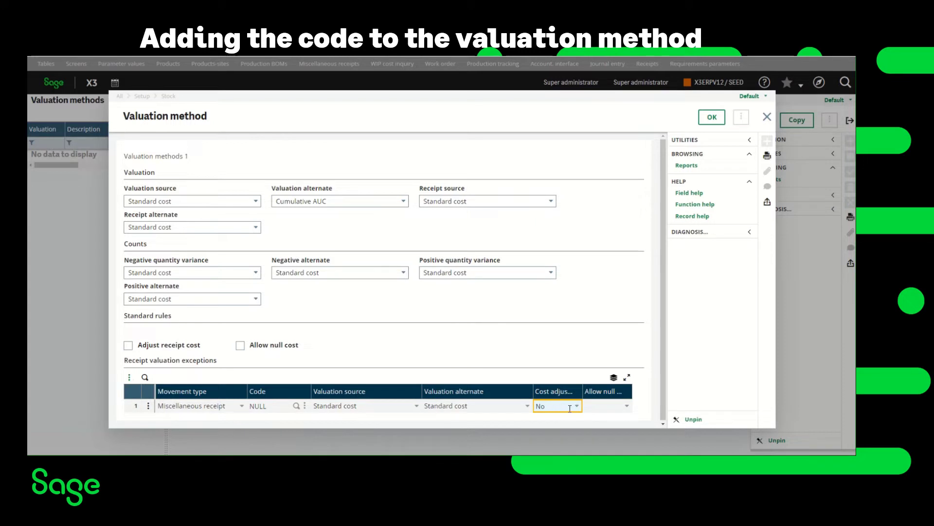
left_click(577, 406)
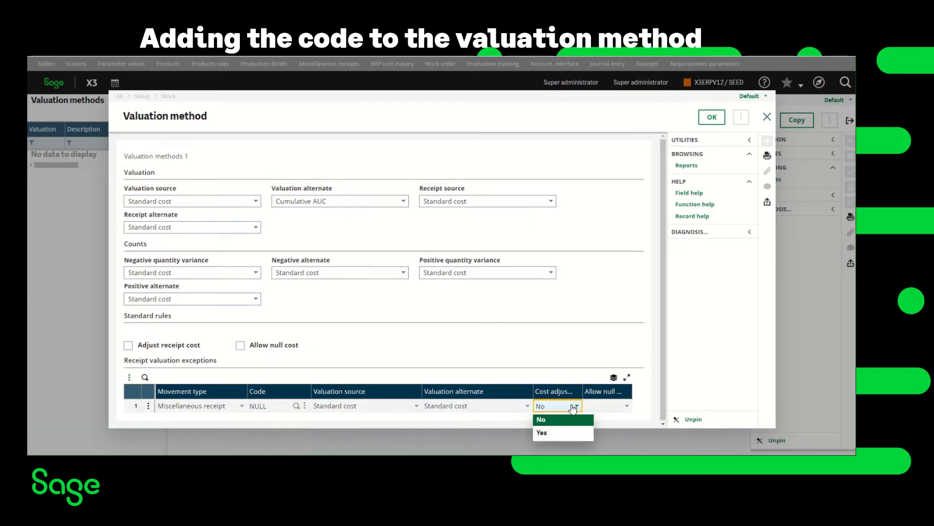
left_click(549, 433)
left_click(613, 405)
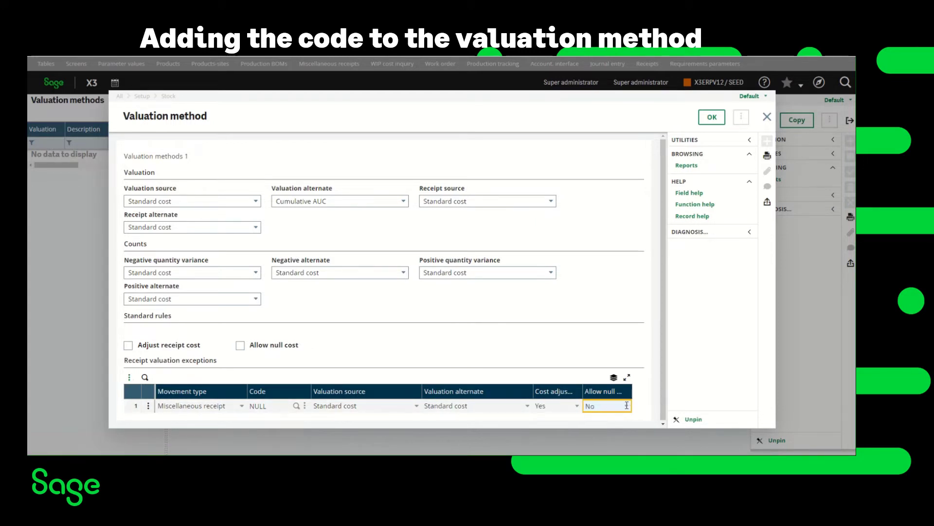
left_click(627, 405)
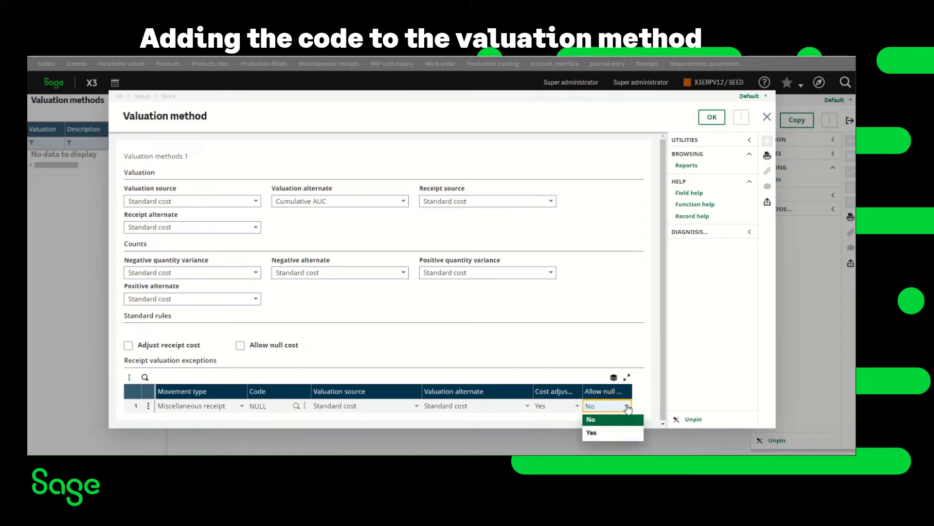
left_click(592, 433)
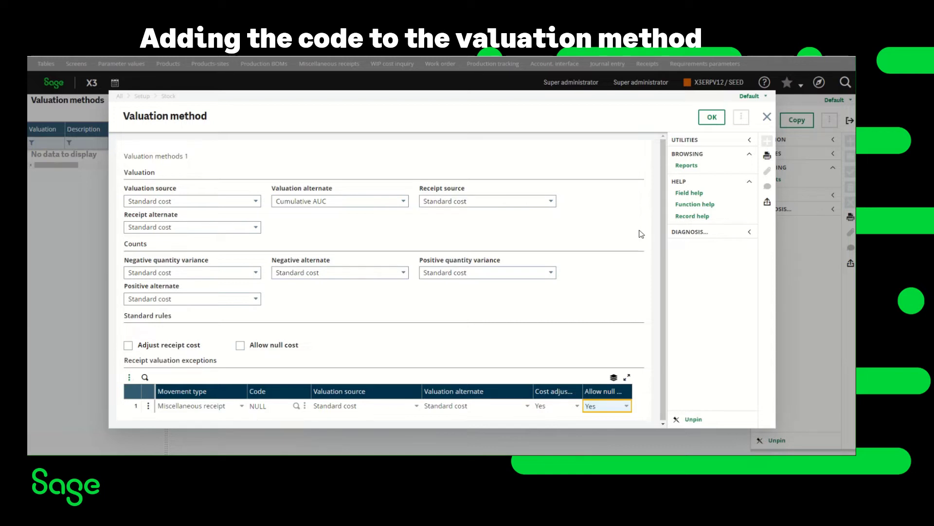
Step: Confirm the exceptions, save the STD valuation method, and close back to the home page
left_click(720, 119)
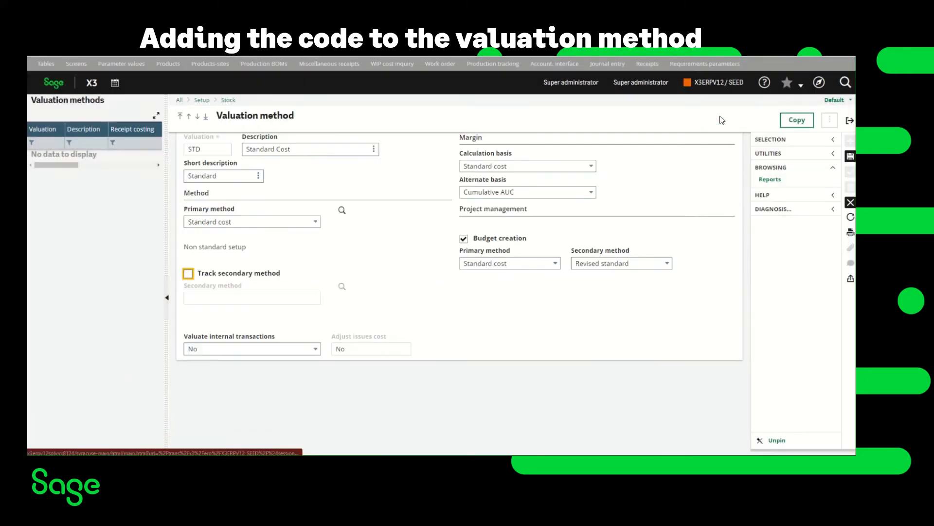
left_click(851, 156)
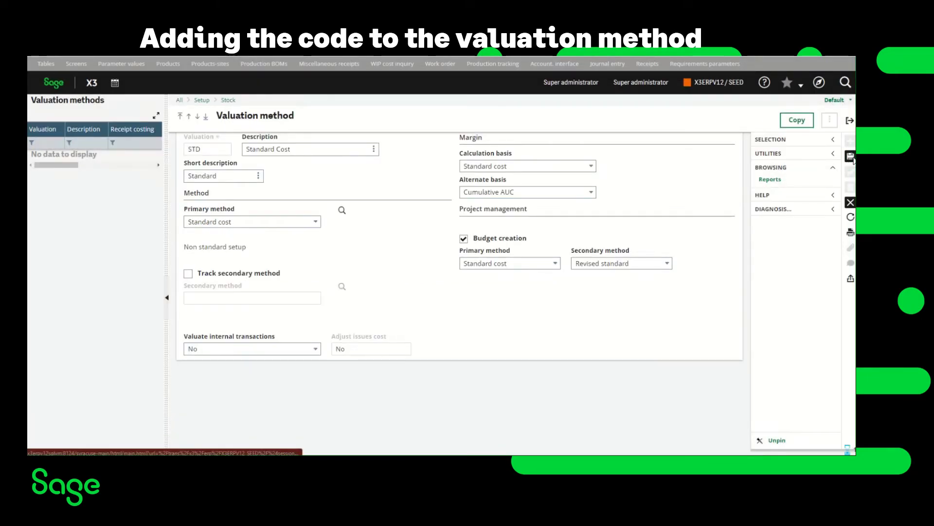
left_click(851, 120)
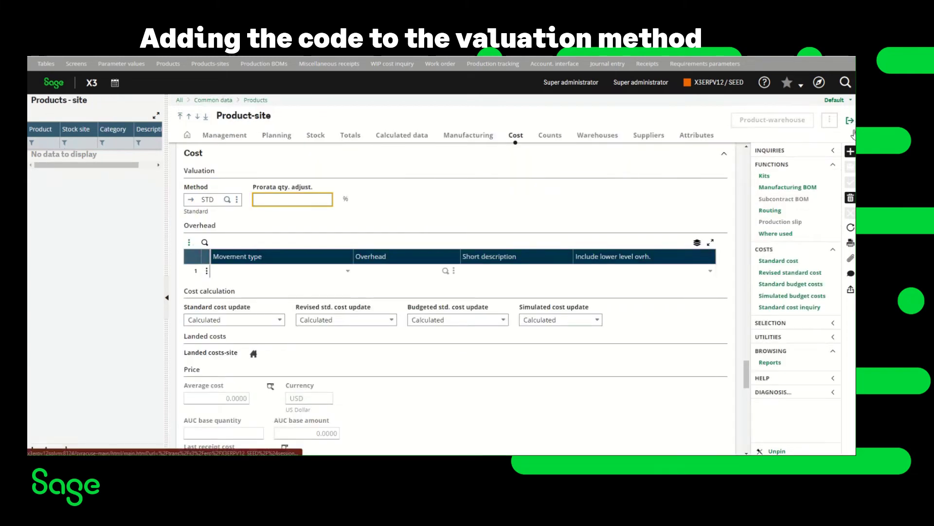
left_click(850, 121)
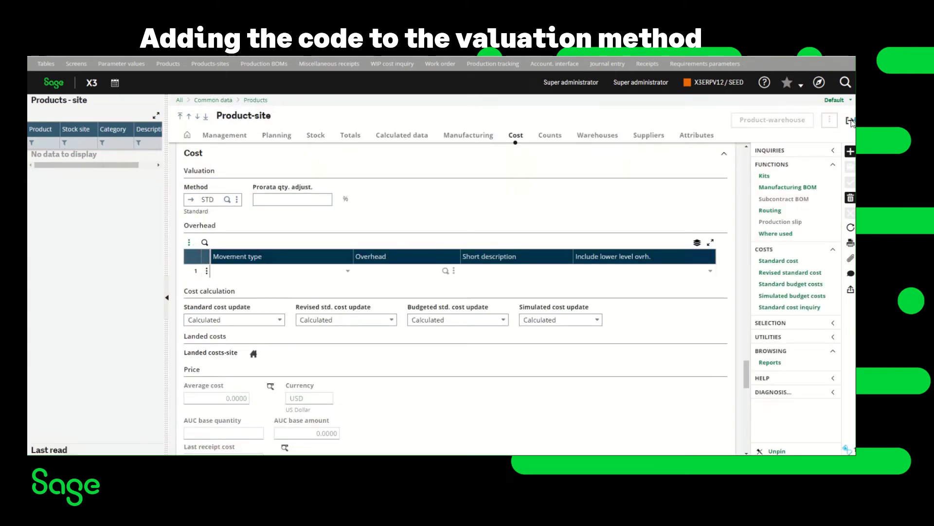
left_click(849, 121)
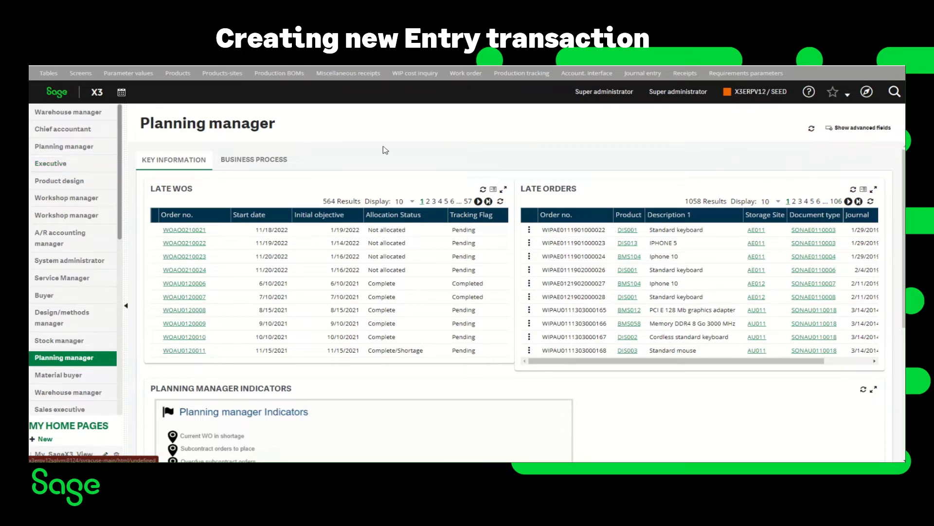
Step: Open the navigation menu and scroll to Setup > Stock > Entry transactions
left_click(867, 92)
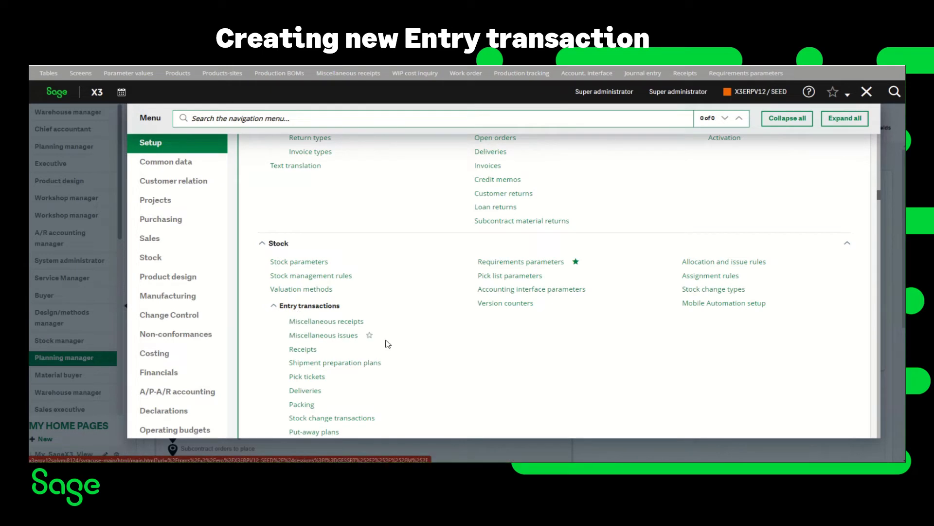
scroll(388, 344, "down", 2)
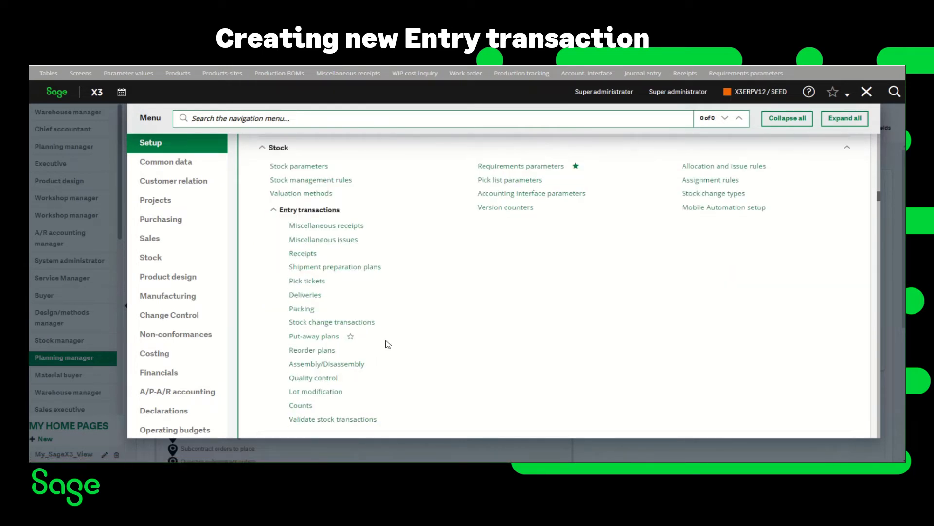
Step: Load the ALL miscellaneous receipt transaction and change it to code NULL, described NO STD COST
left_click(342, 228)
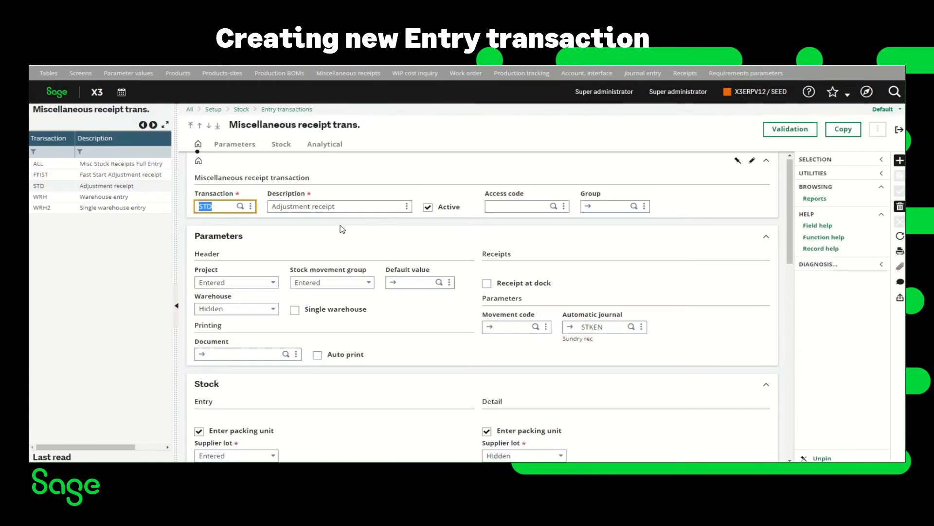
left_click(129, 167)
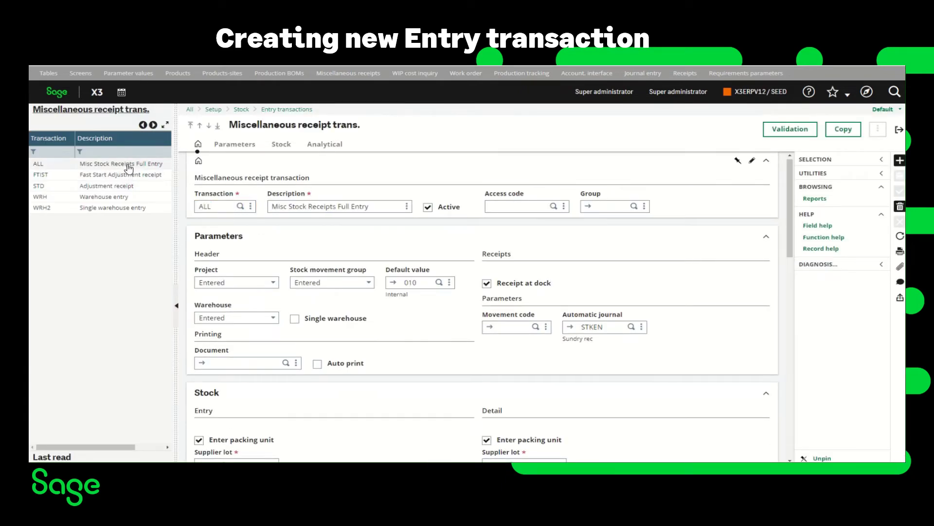
double_click(217, 207)
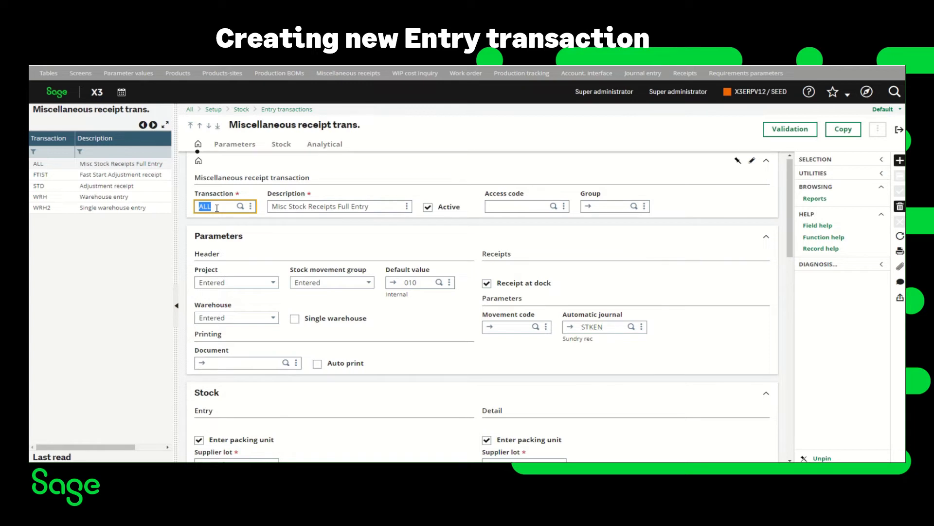
type("NU")
key("Tab")
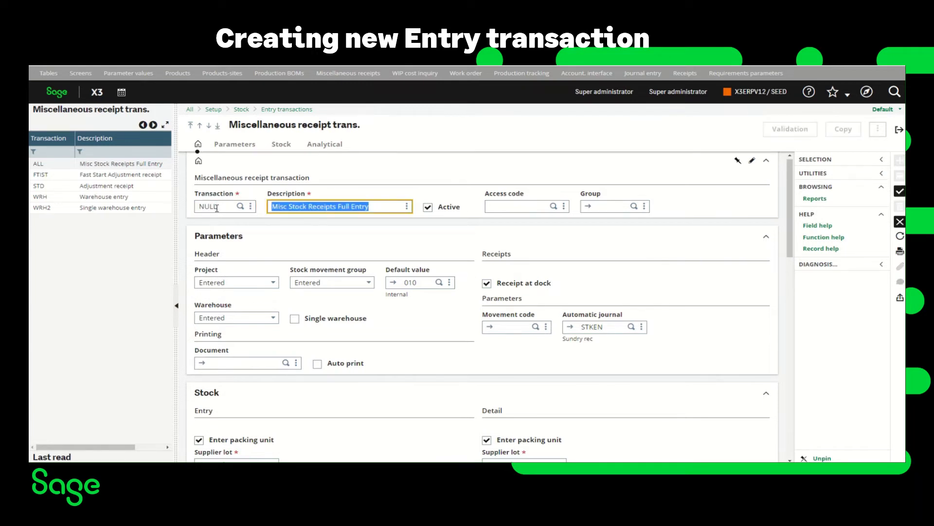
type("NO ")
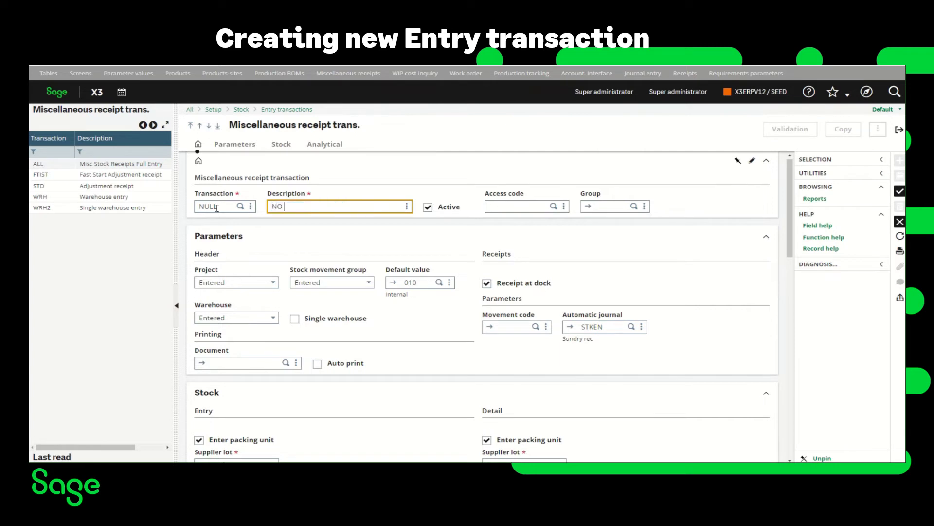
type("STD COST")
Step: Assign movement code NULL and create the NULL transaction as a duplicate of ALL
left_click(536, 327)
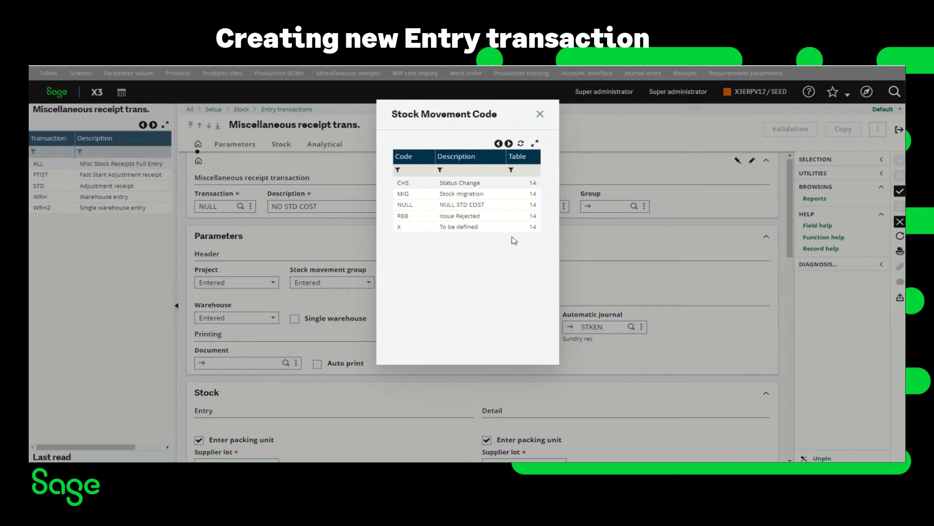
left_click(455, 206)
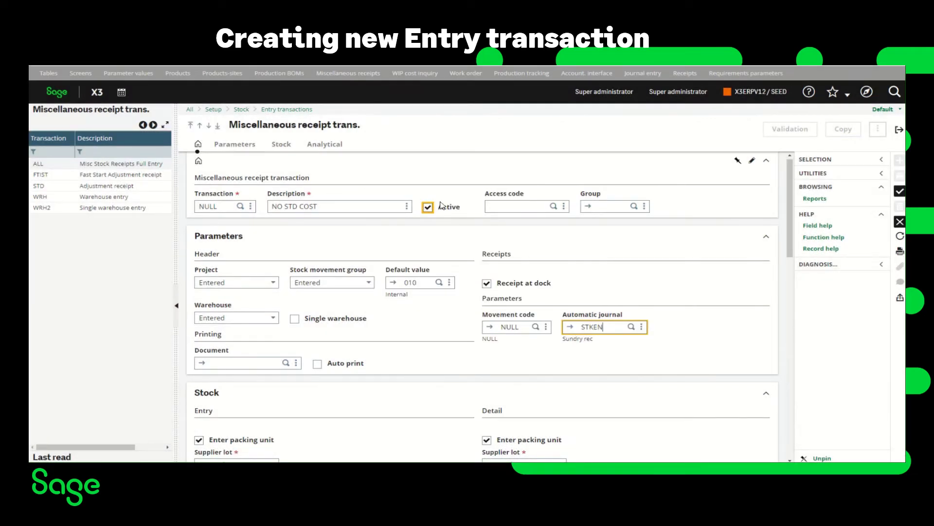
left_click(901, 195)
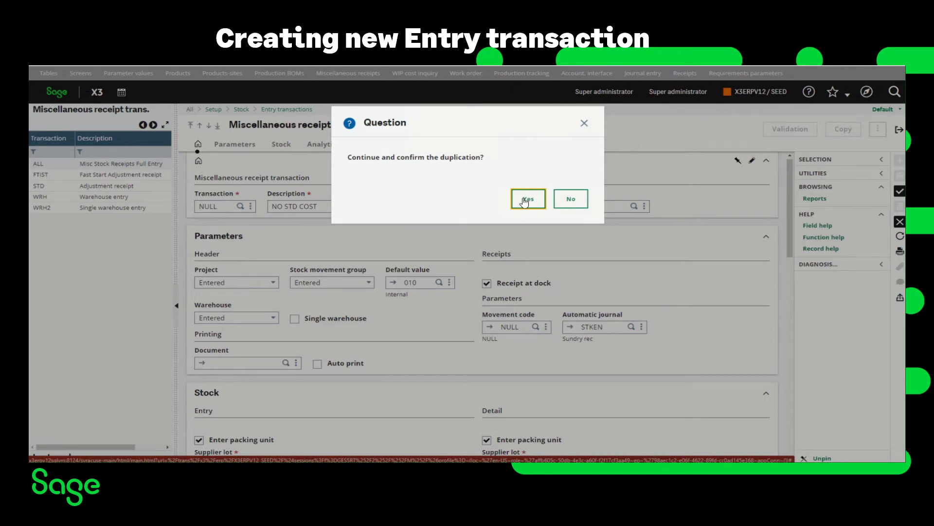
left_click(526, 201)
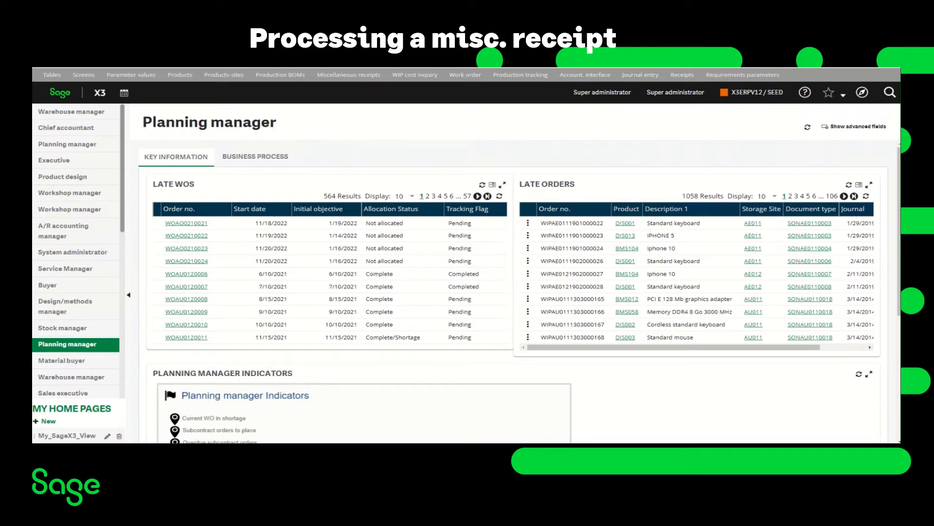
Step: Open Stock > Miscellaneous receipts to list ALL, NULL NO STD COST and STD transactions
left_click(860, 99)
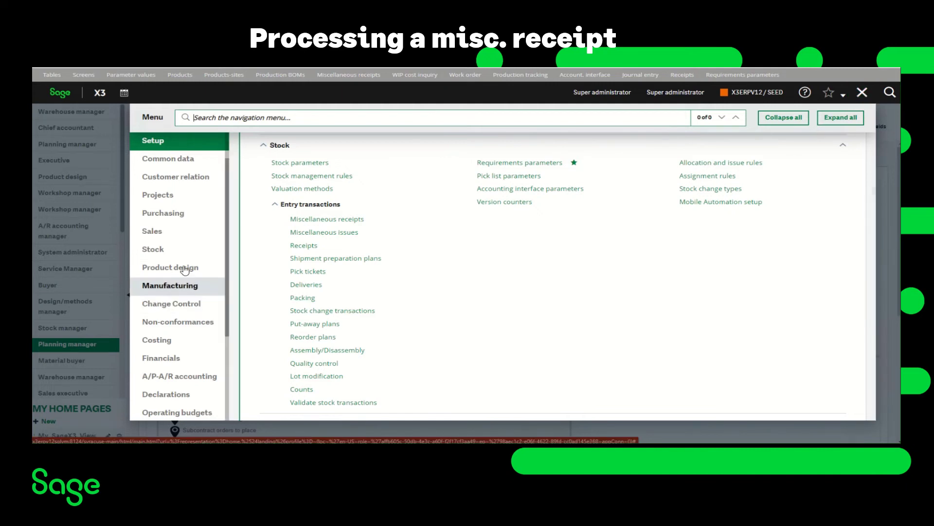
left_click(163, 255)
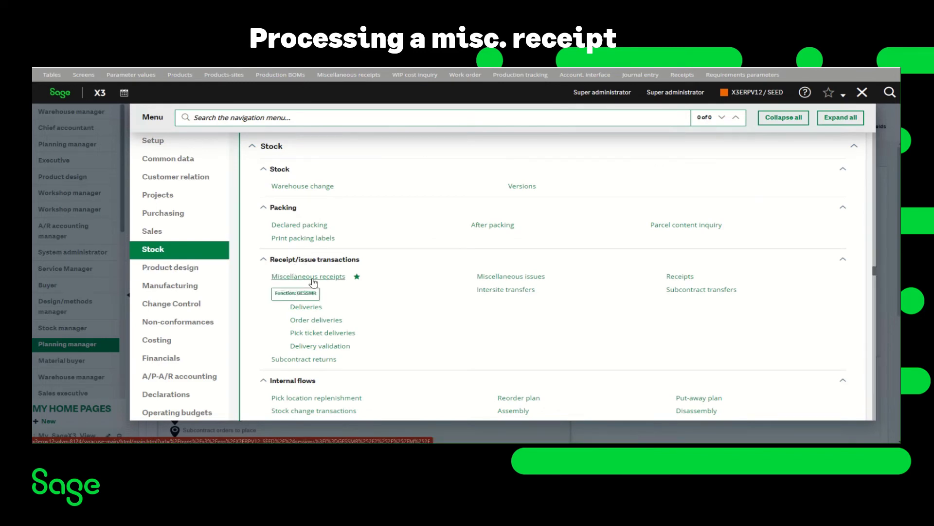
left_click(309, 276)
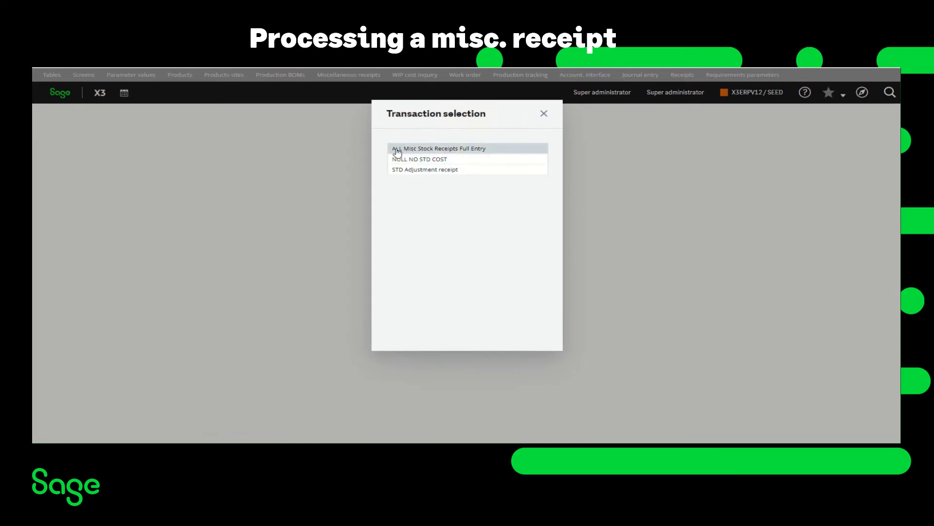
Step: Start a new ALL-transaction miscellaneous receipt with product FIN0009 on line 1
left_click(426, 151)
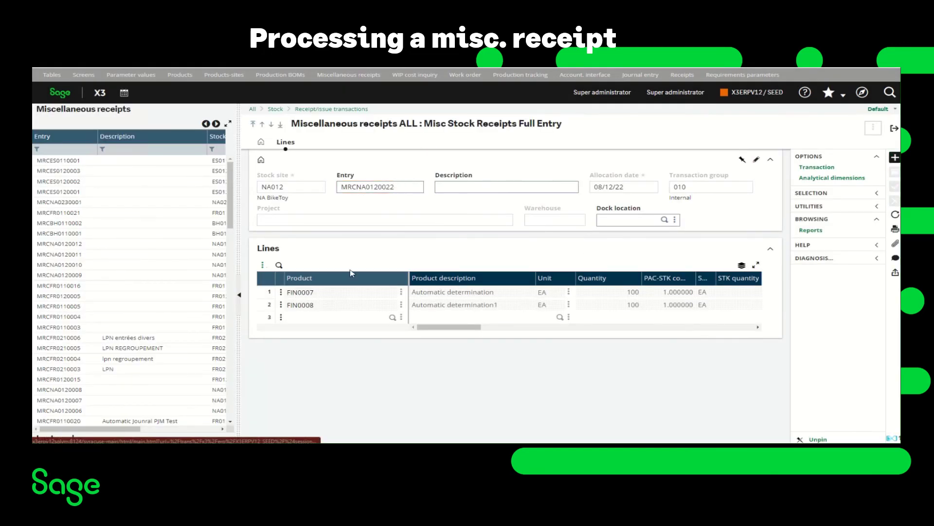
left_click(895, 158)
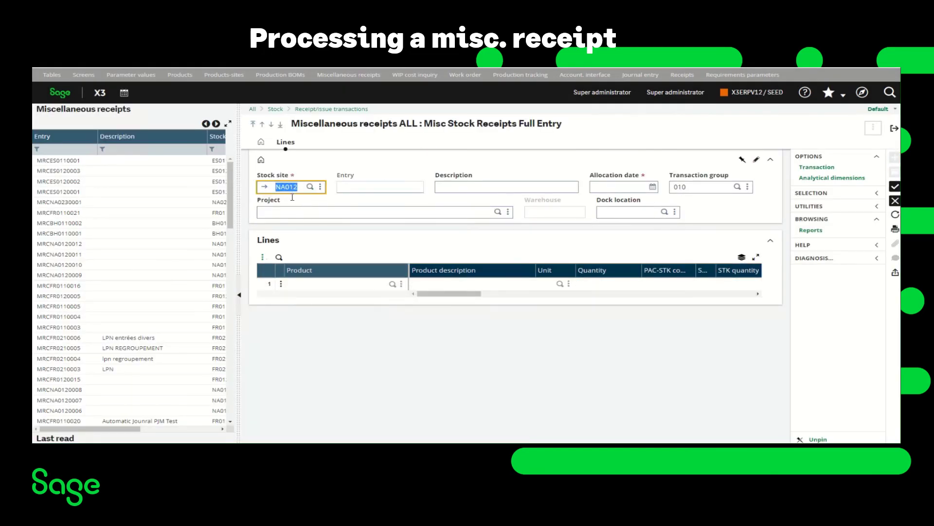
left_click(301, 285)
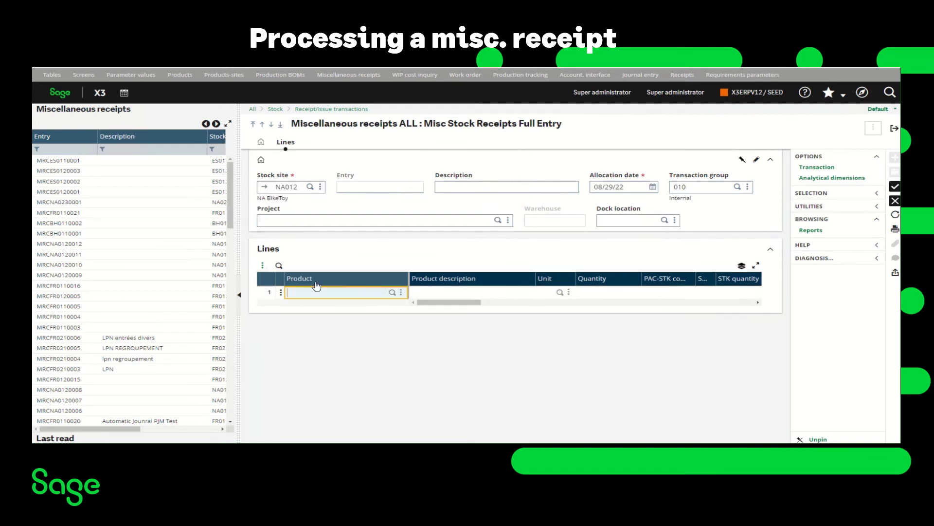
type("FIN0009")
key("Tab")
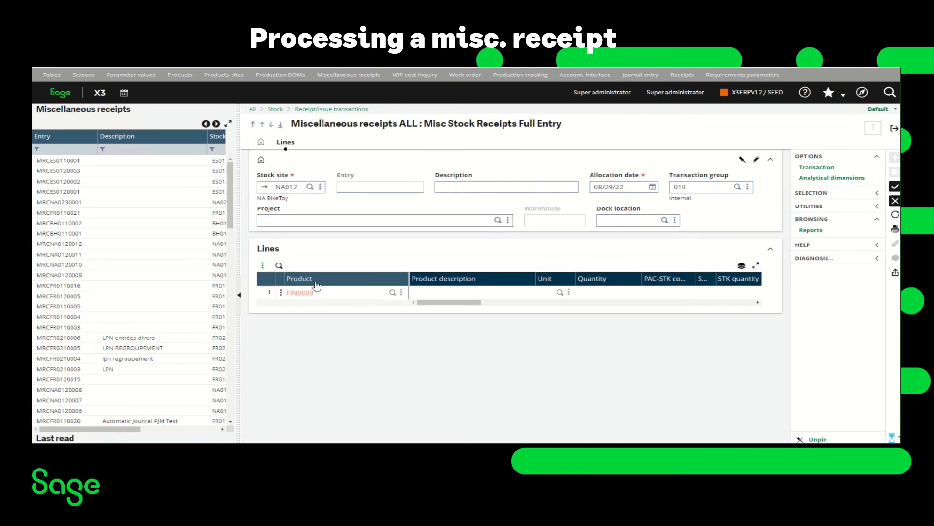
Step: Enter quantity 5 and try to create the receipt, which fails with 'Valuation price null not authorized'
key("Tab")
key("Tab")
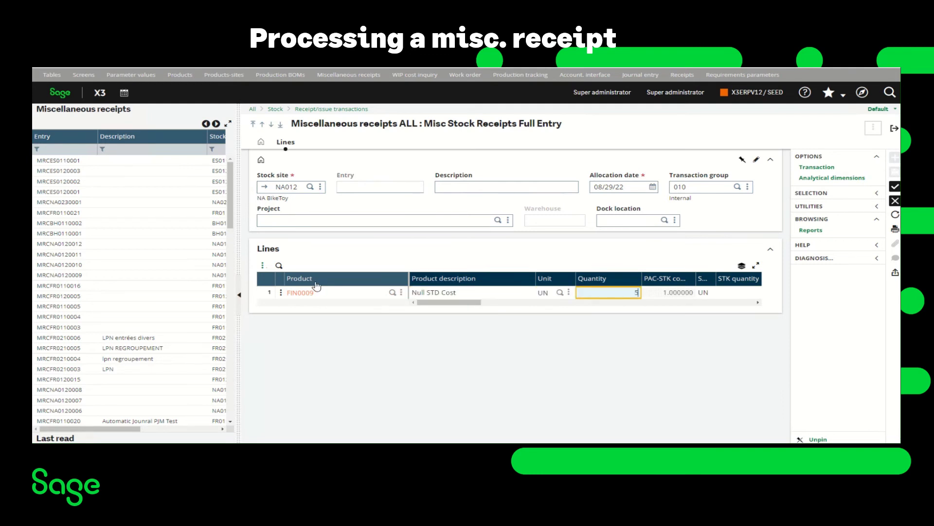
key("Tab")
key("Tab")
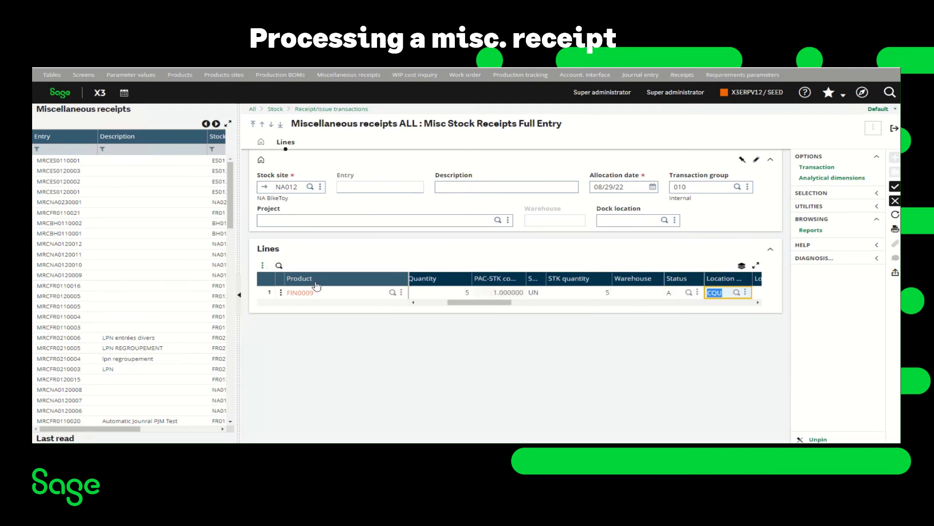
key("Tab")
key("Tab")
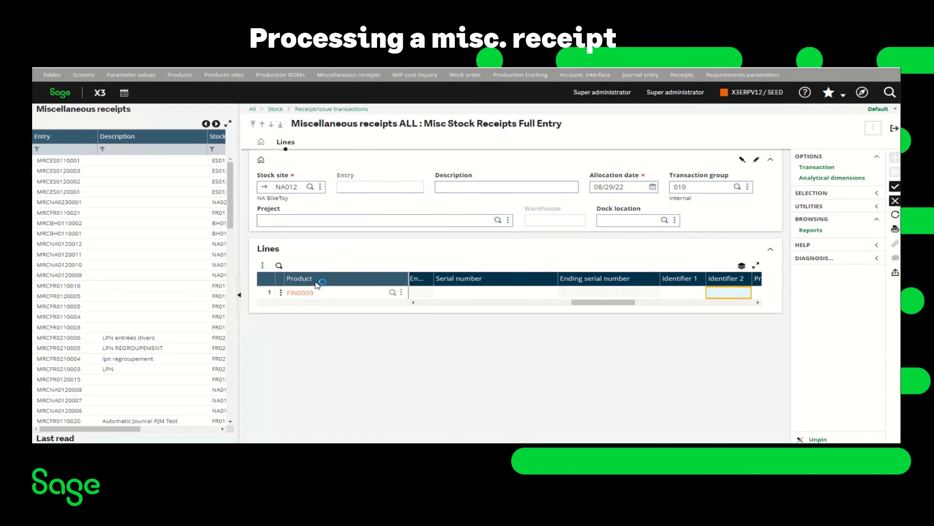
key("Tab")
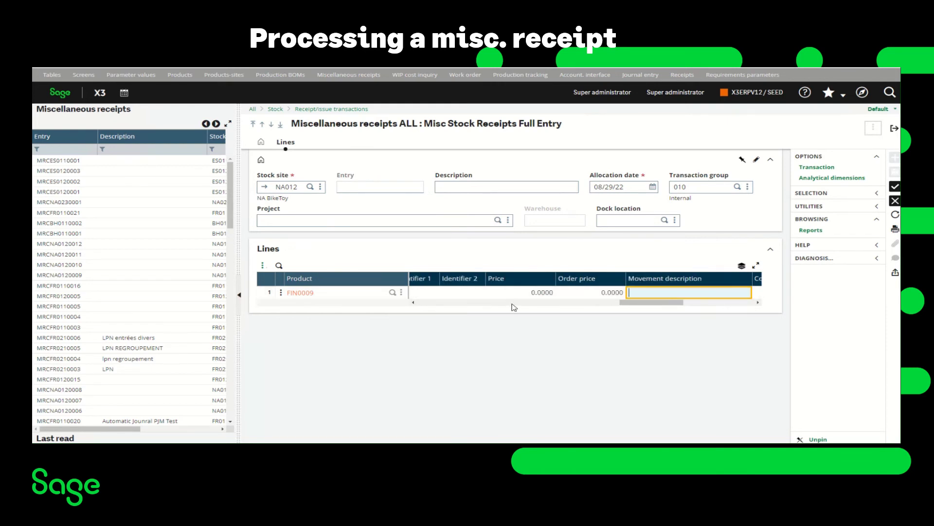
left_click(894, 187)
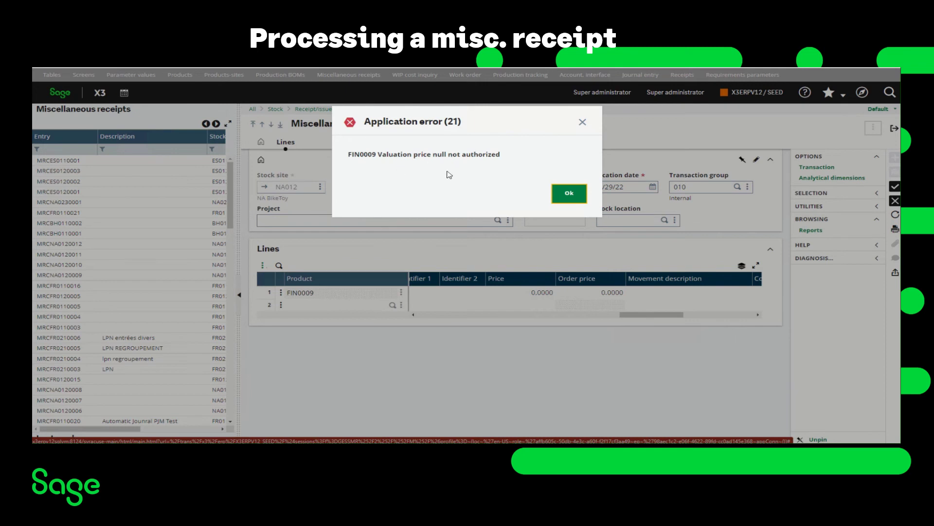
Step: Dismiss the null valuation price error, abandon the ALL receipt, and reopen Stock > Miscellaneous receipts
left_click(568, 195)
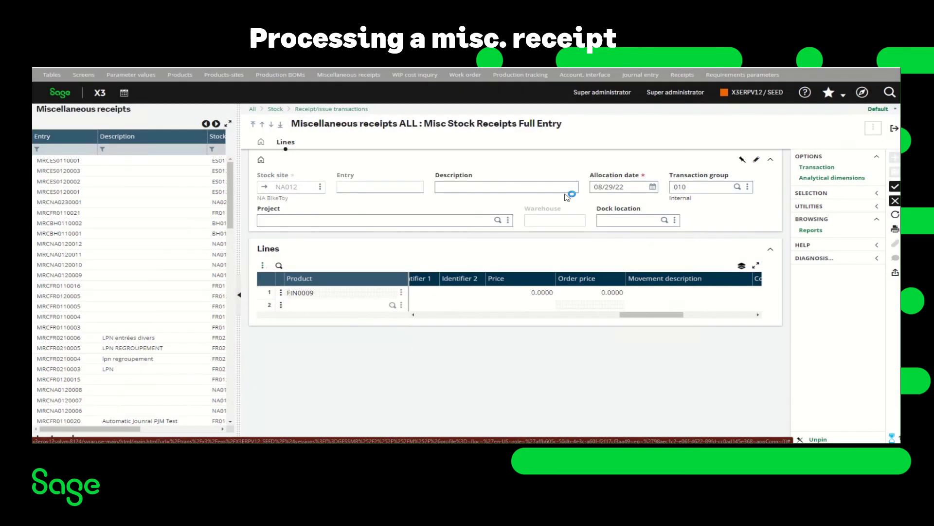
left_click(896, 201)
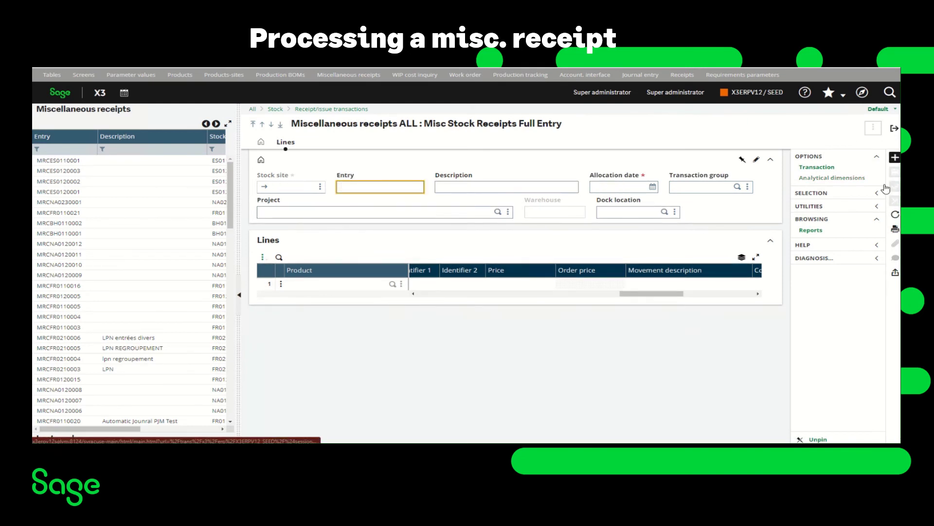
left_click(895, 159)
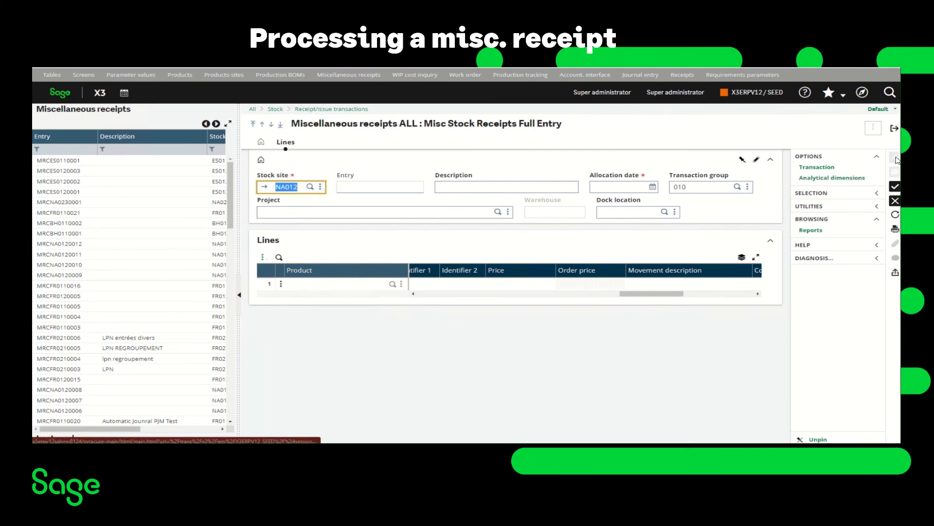
left_click(895, 129)
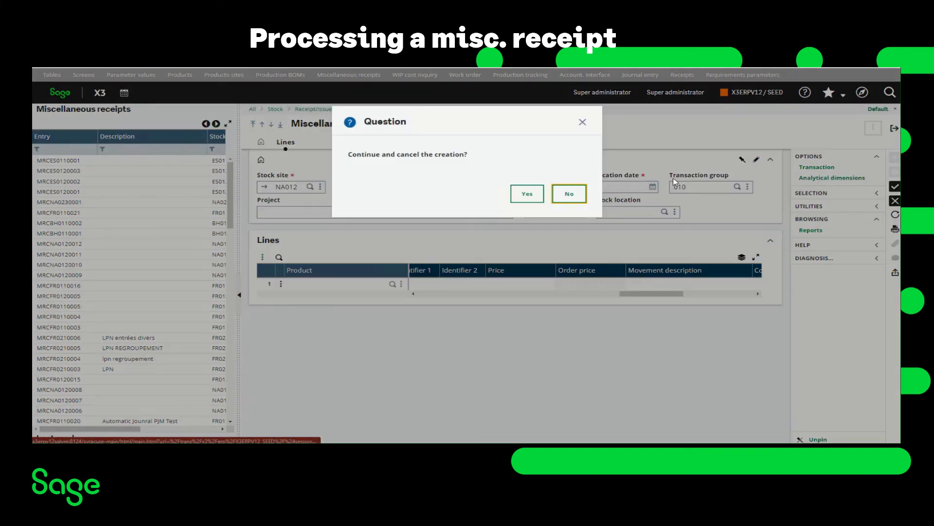
left_click(528, 195)
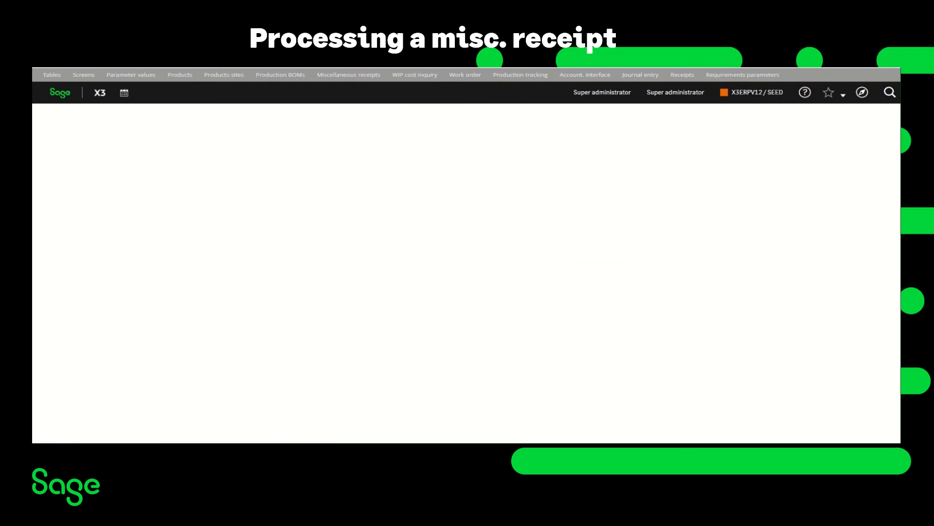
left_click(863, 93)
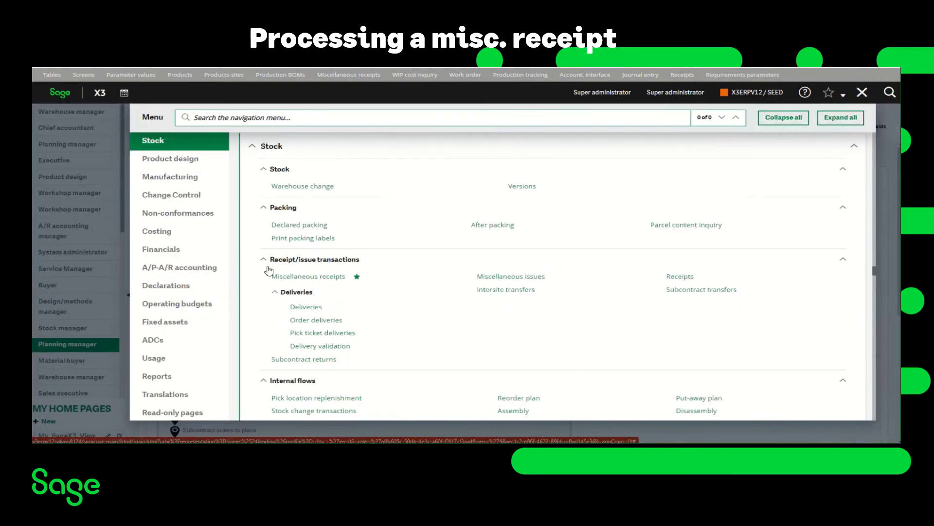
left_click(291, 277)
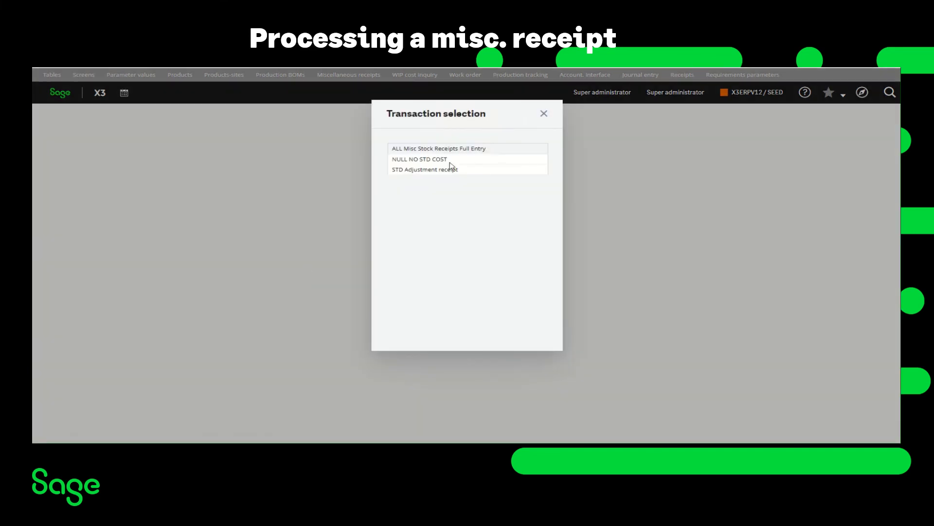
Step: Create a NULL NO STD COST receipt line for 5 FIN0009, leaving the price at 0.0000
left_click(410, 161)
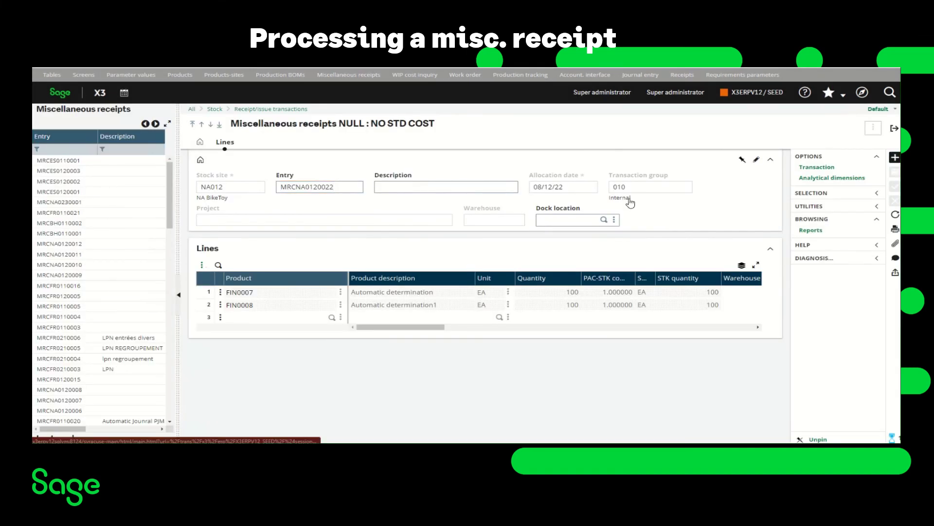
left_click(895, 159)
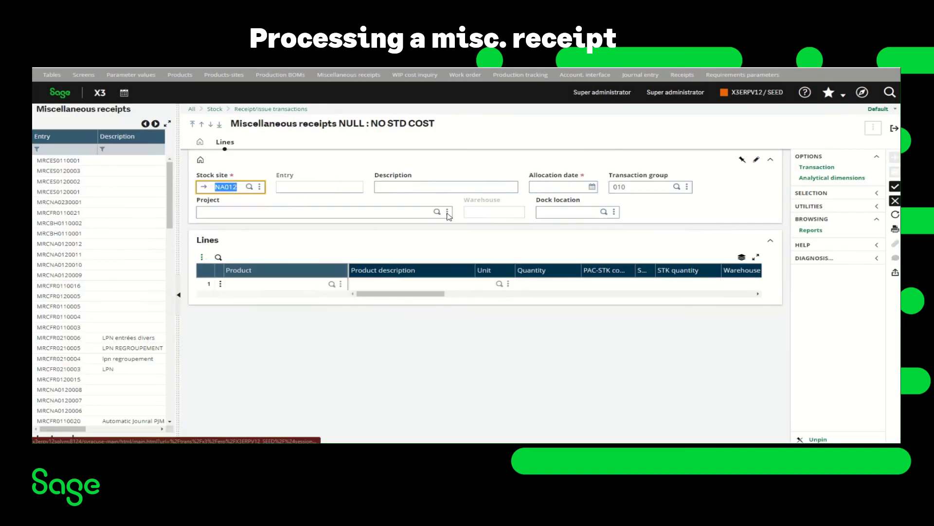
left_click(254, 286)
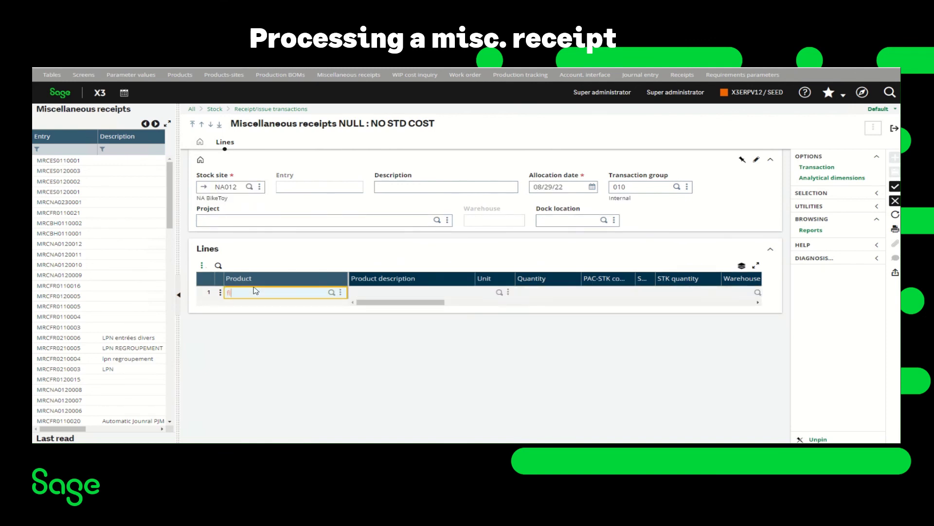
type("fin0009")
key("Tab")
key("Tab")
key("Tab")
type("5")
key("Tab")
key("Tab")
key("Tab")
key("Tab")
key("Tab")
key("Tab")
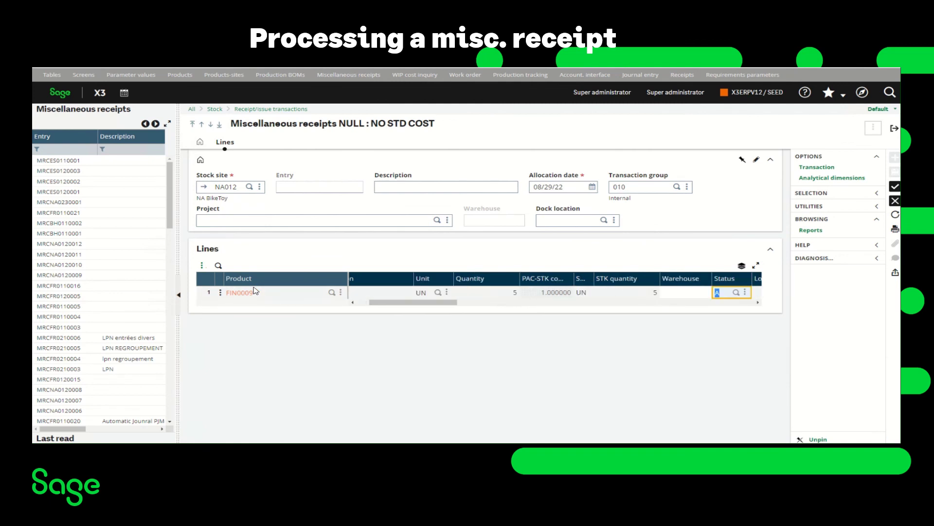
key("Tab")
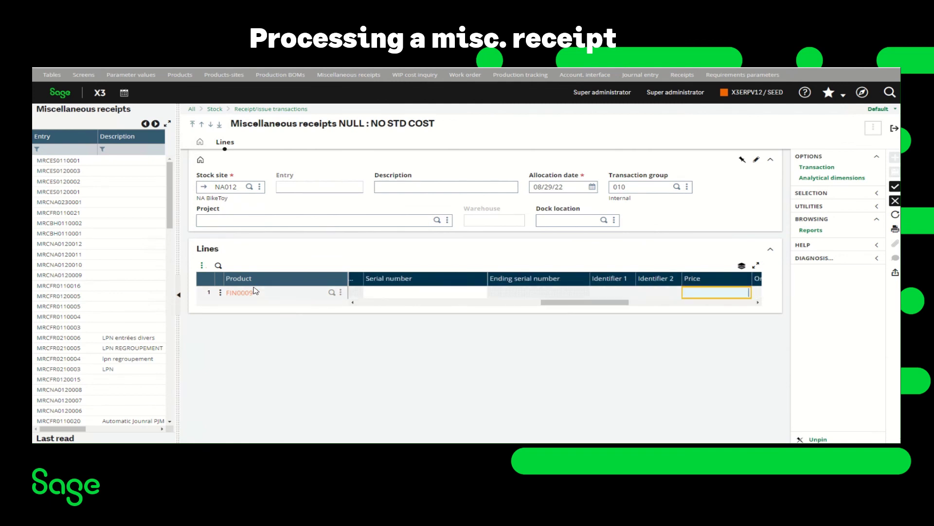
key("Tab")
key("Tab")
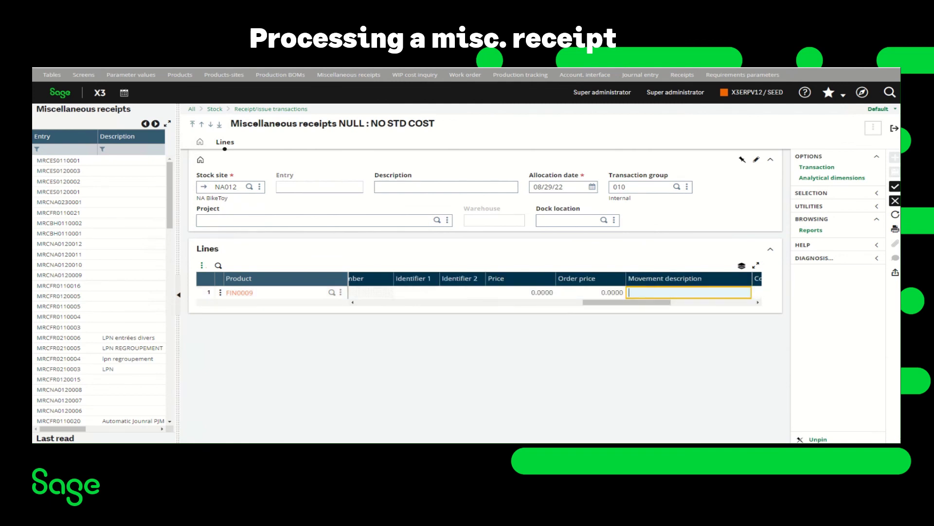
left_click(896, 188)
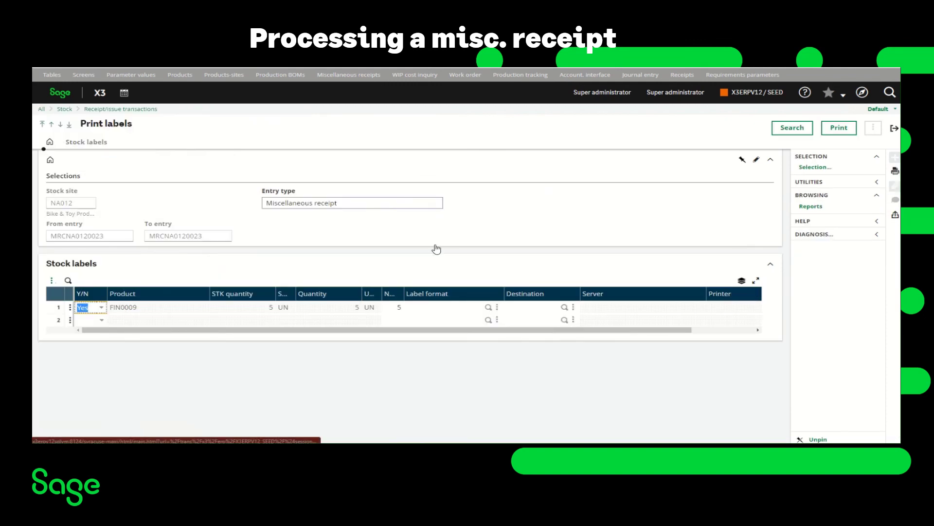
Step: Exit Print labels to return to the saved FIN0009 miscellaneous receipt
left_click(893, 129)
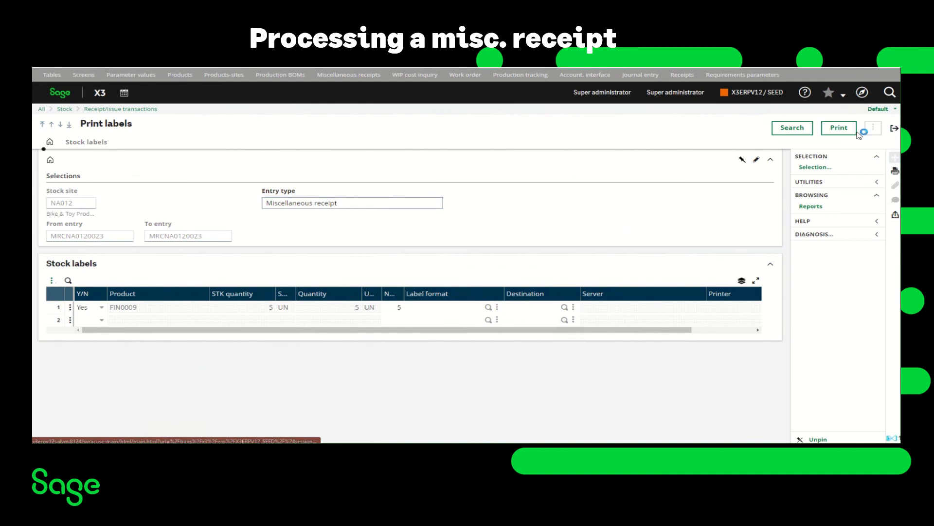